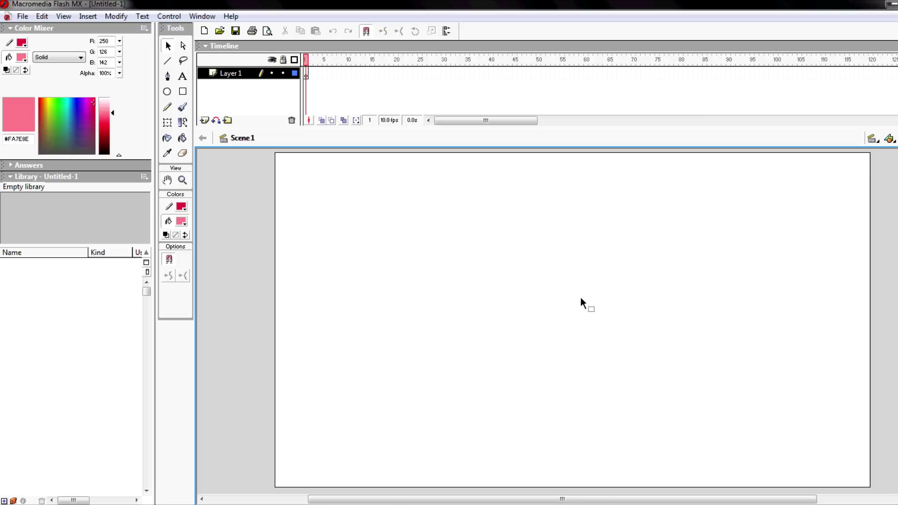
Try moving the Tools panel and the Color Mixer out of their docked places, and dock both back beside the stage
{"action": "left_click_drag", "start_coordinate": [171, 28], "coordinate": [321, 91]}
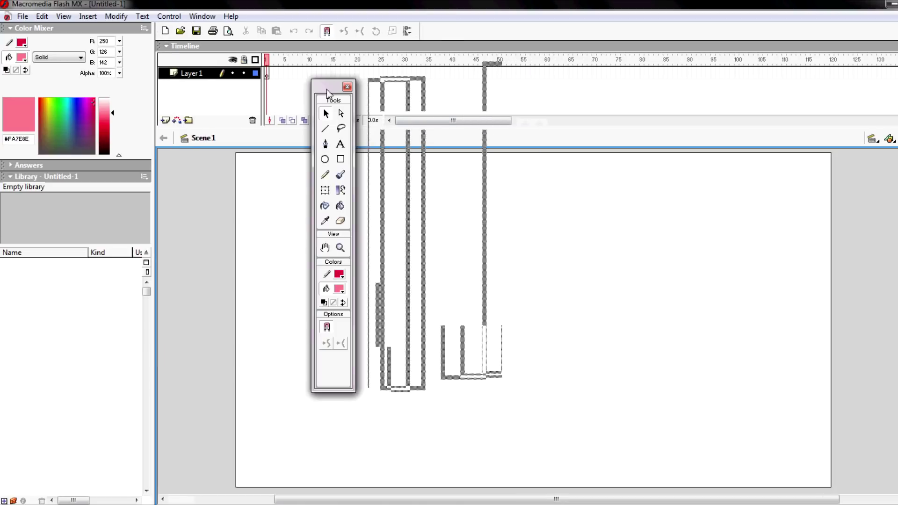
{"action": "left_click_drag", "start_coordinate": [259, 86], "coordinate": [171, 33]}
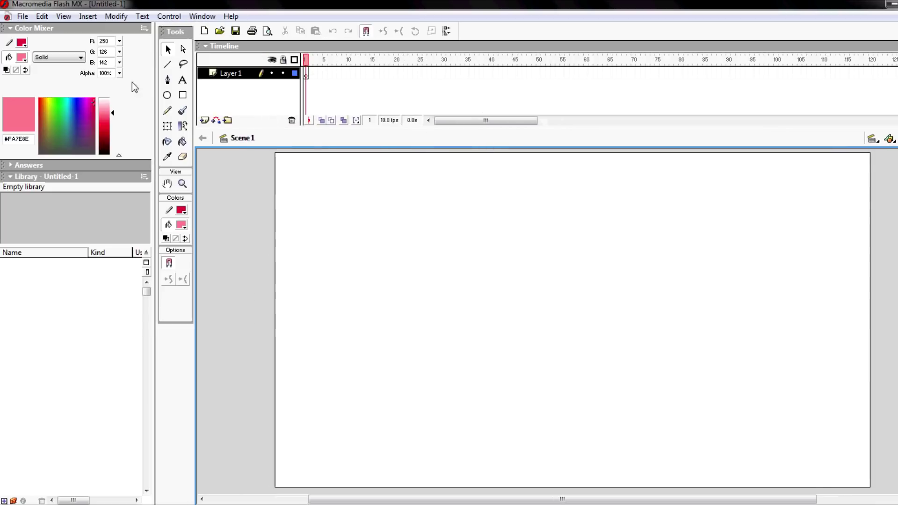
{"action": "left_click_drag", "start_coordinate": [2, 28], "coordinate": [811, 56]}
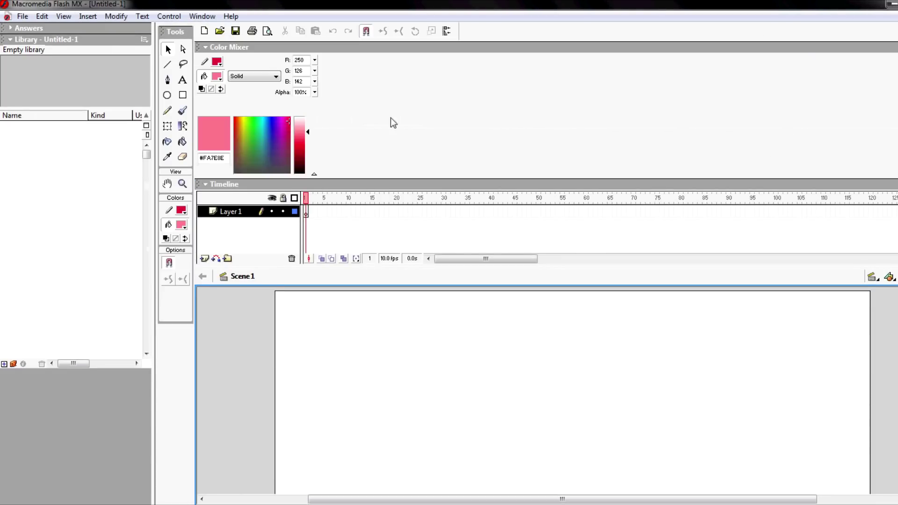
{"action": "left_click_drag", "start_coordinate": [200, 47], "coordinate": [13, 35]}
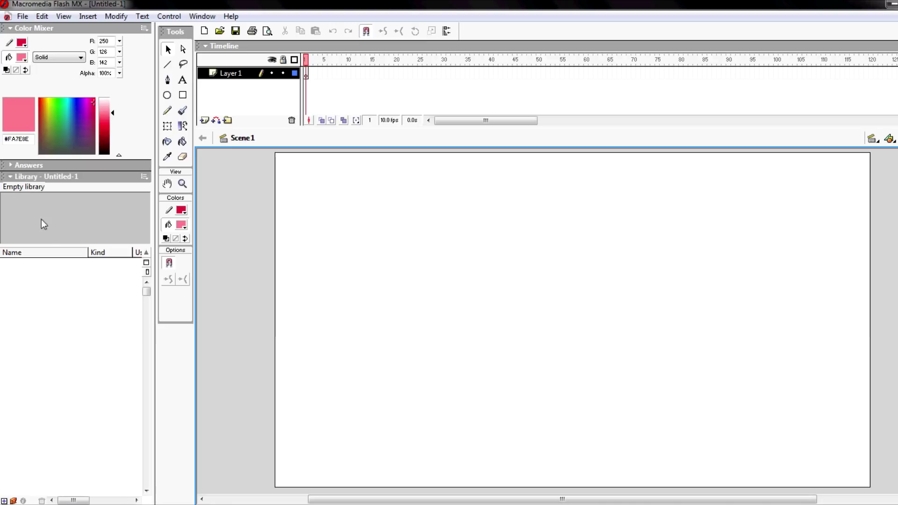
Toggle the Library panel and restore it expanded below the Color Mixer
{"action": "left_click", "coordinate": [202, 16]}
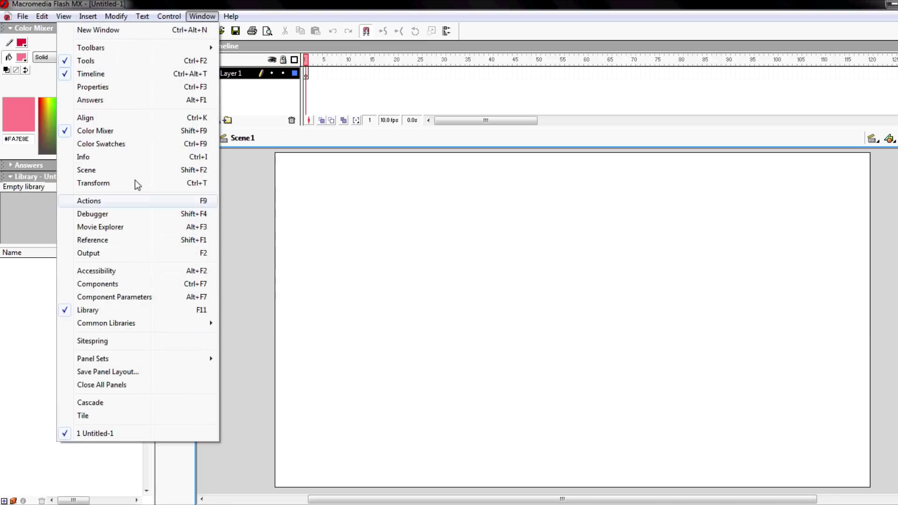
{"action": "left_click", "coordinate": [113, 310]}
{"action": "left_click", "coordinate": [10, 181]}
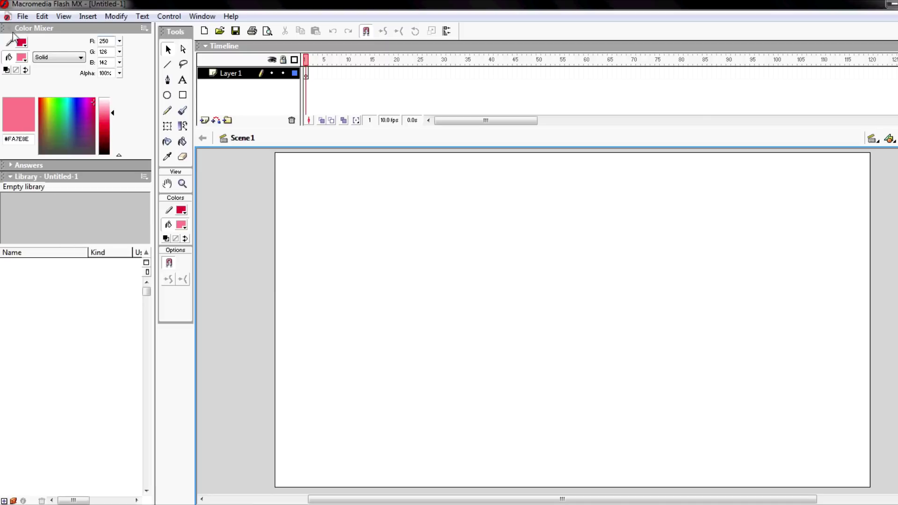
Save the current panel arrangement as a panel layout named "bob"
{"action": "left_click", "coordinate": [21, 17]}
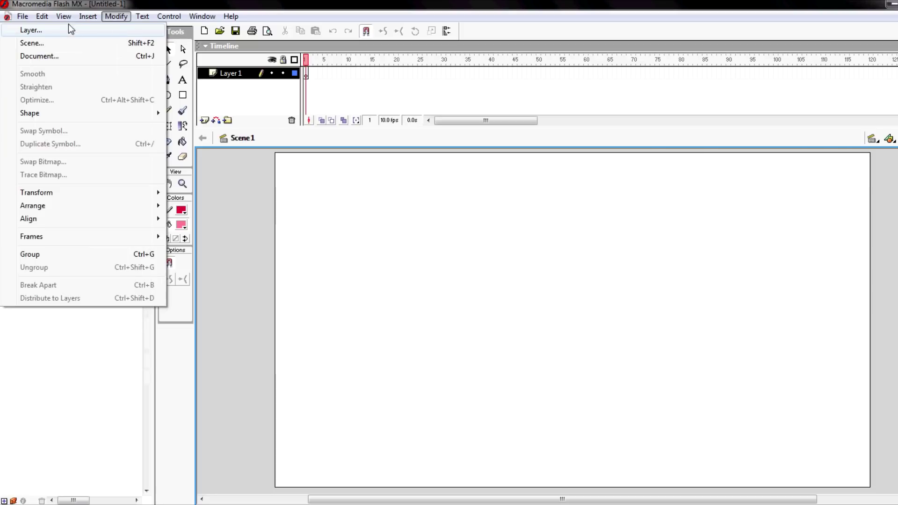
{"action": "mouse_move", "coordinate": [157, 15]}
{"action": "mouse_move", "coordinate": [444, 28]}
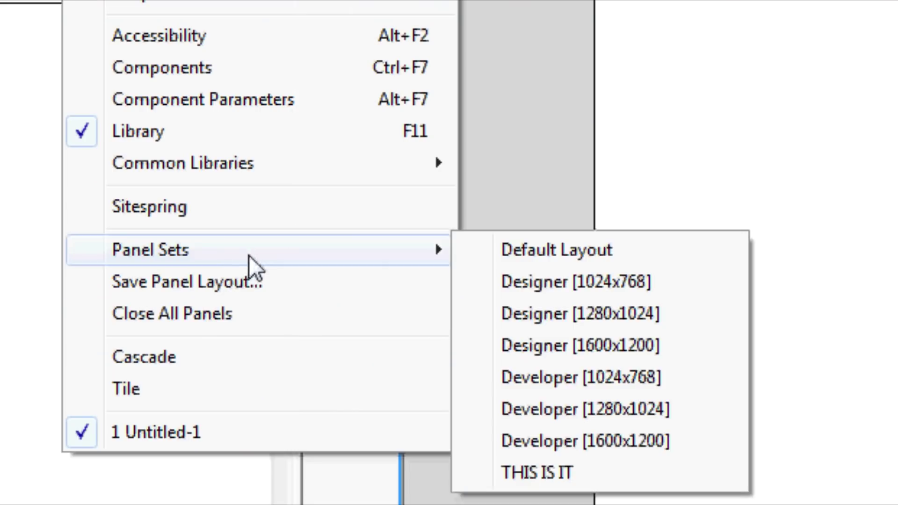
{"action": "left_click", "coordinate": [127, 377]}
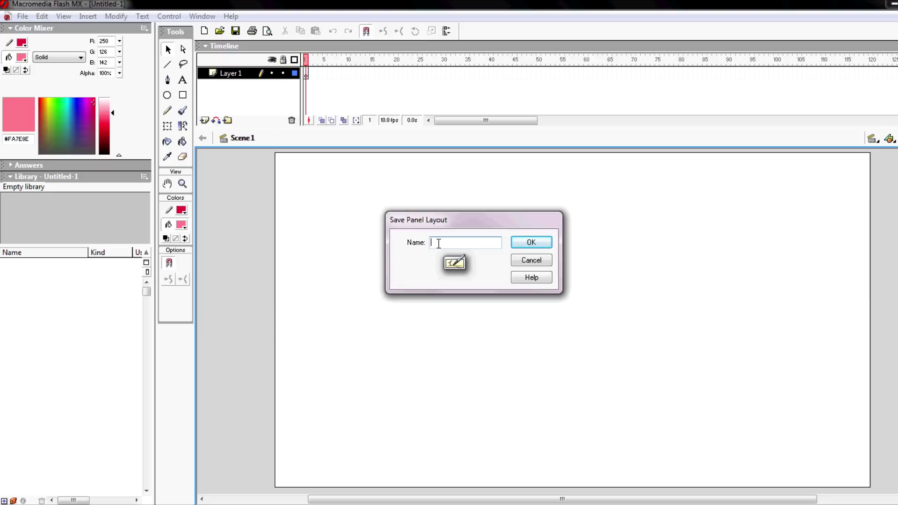
{"action": "type", "text": "bob"}
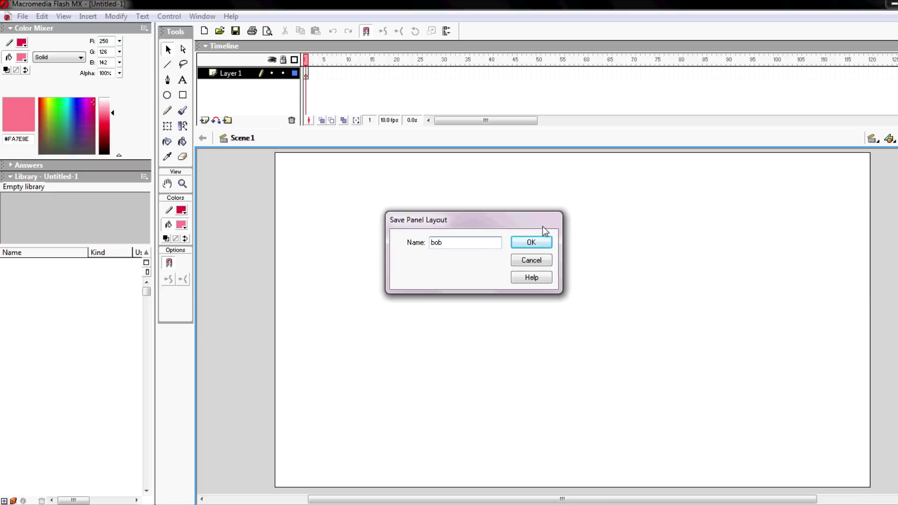
{"action": "left_click", "coordinate": [542, 242]}
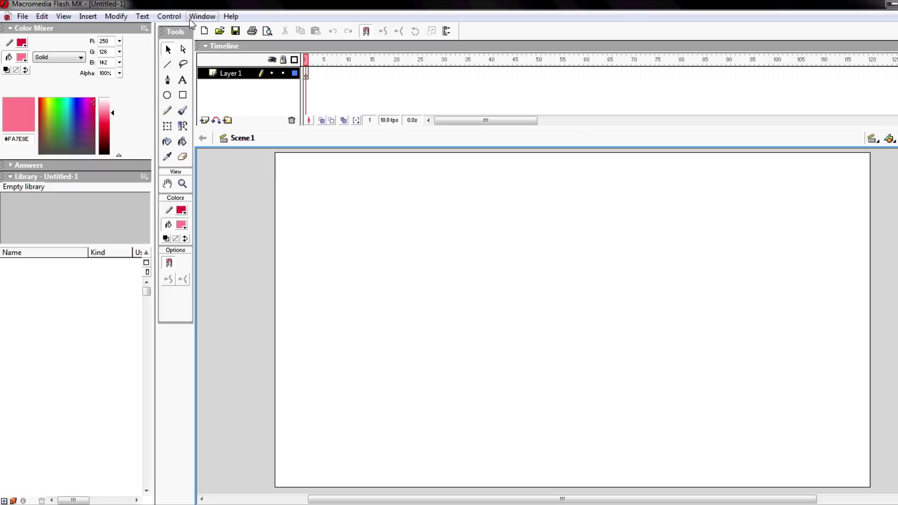
Load the saved panel set "bob" and dock the Tools panel between the Color Mixer and the Timeline
{"action": "left_click", "coordinate": [22, 16]}
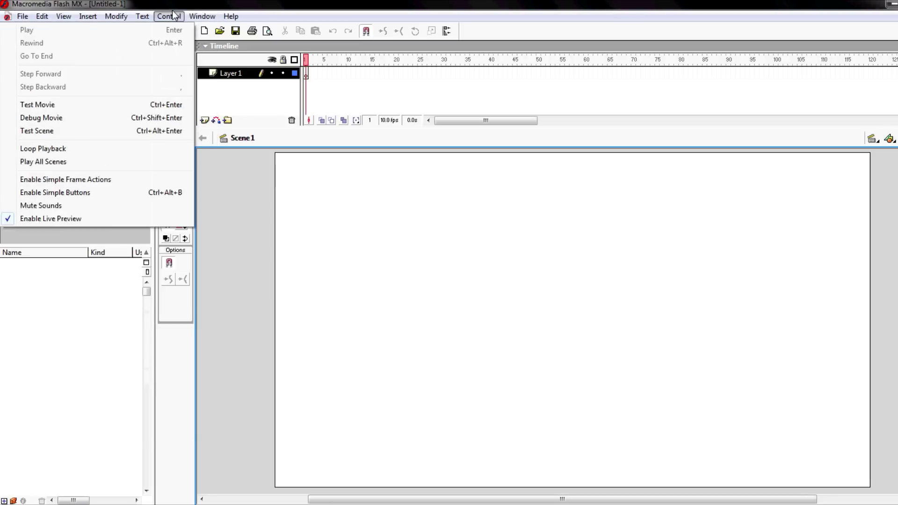
{"action": "mouse_move", "coordinate": [202, 16]}
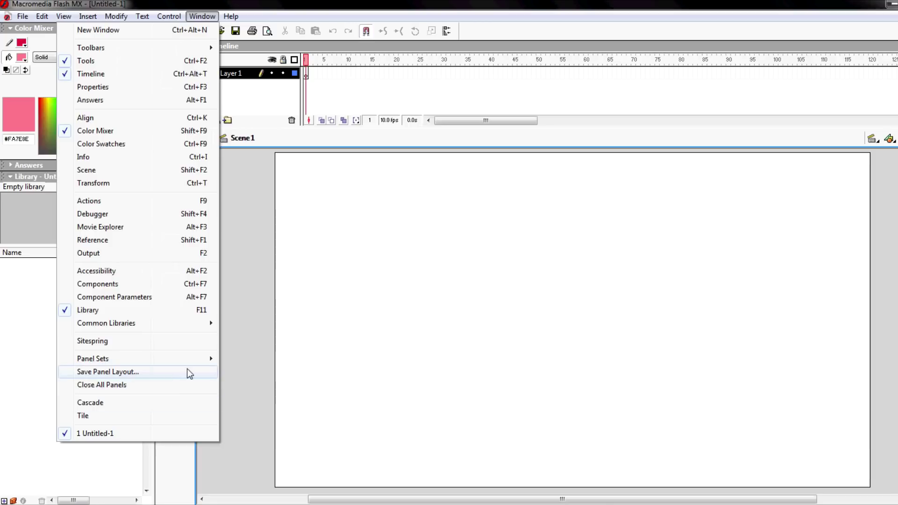
{"action": "mouse_move", "coordinate": [206, 366]}
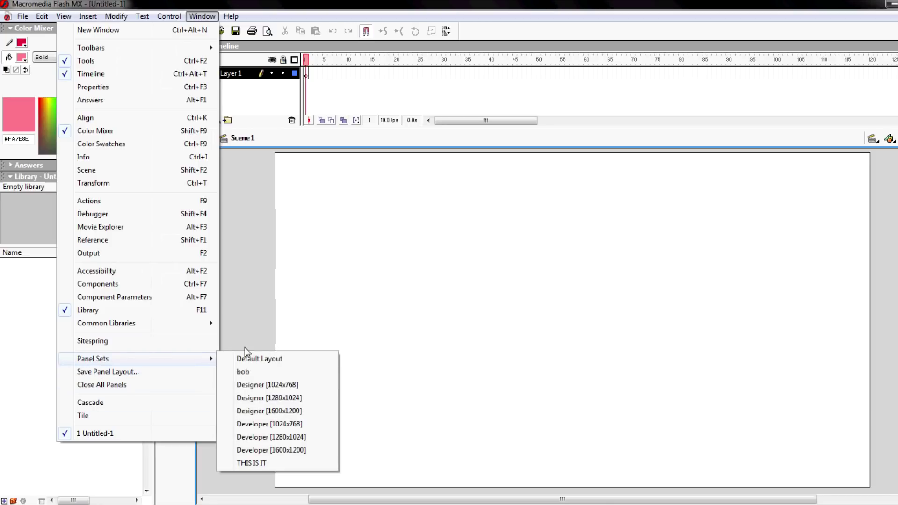
{"action": "left_click", "coordinate": [246, 373]}
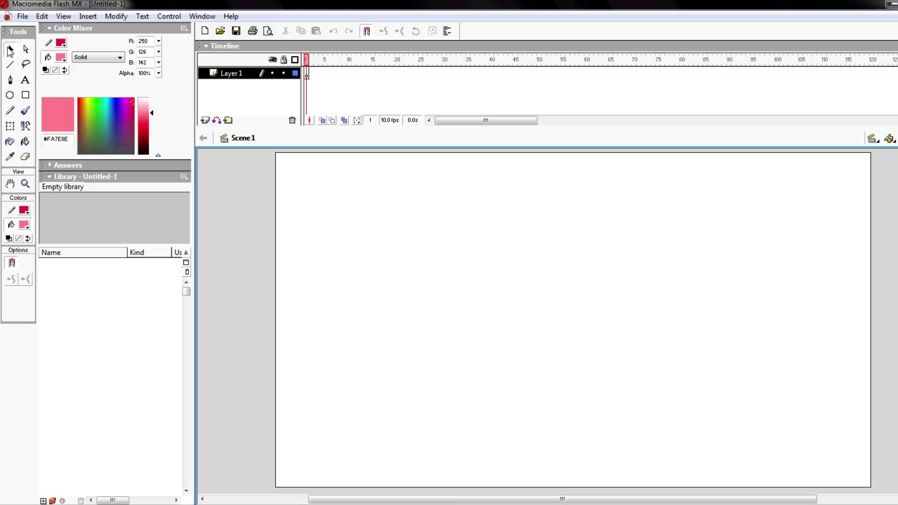
{"action": "left_click_drag", "start_coordinate": [16, 32], "coordinate": [281, 131]}
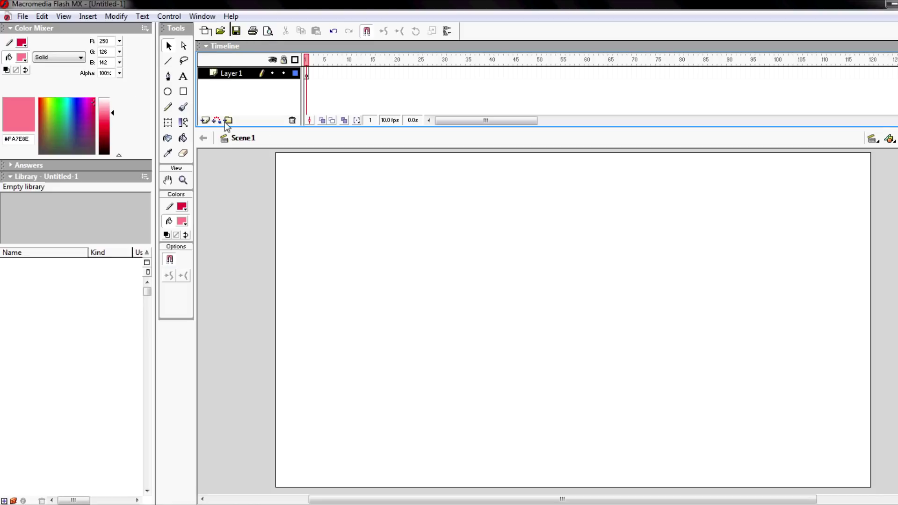
Insert a trial layer above Layer 1 in the timeline
{"action": "left_click", "coordinate": [241, 79]}
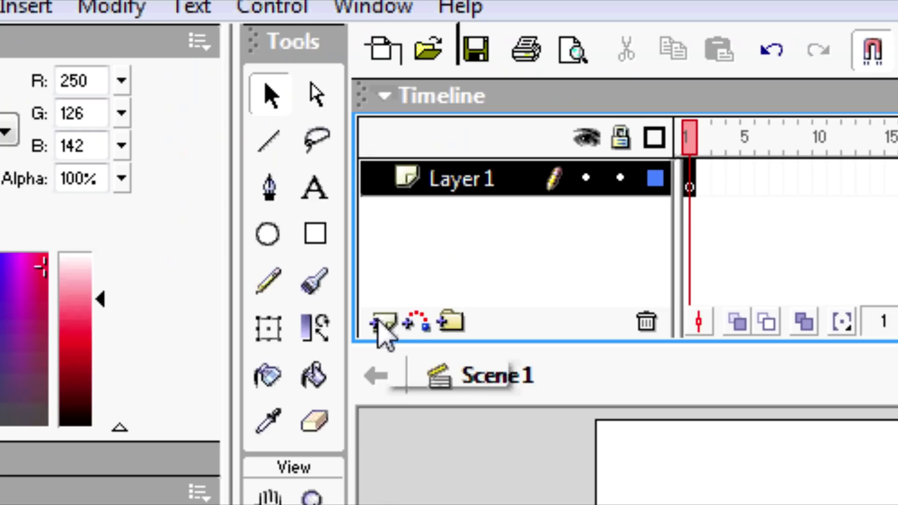
{"action": "left_click", "coordinate": [205, 121]}
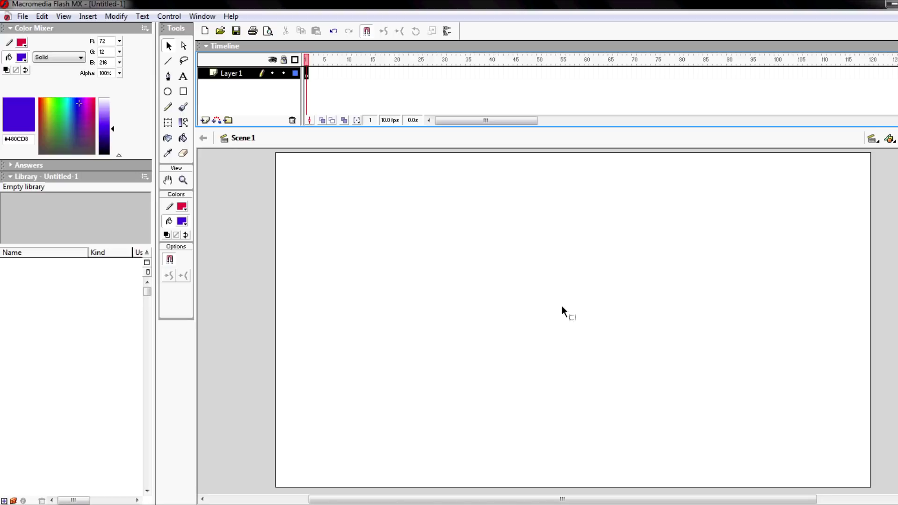
{"action": "key", "text": "b"}
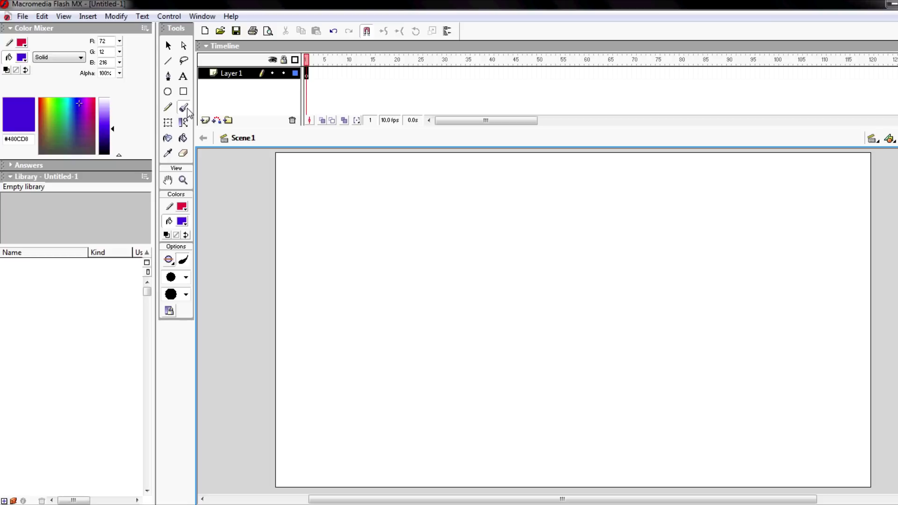
{"action": "key", "text": "r"}
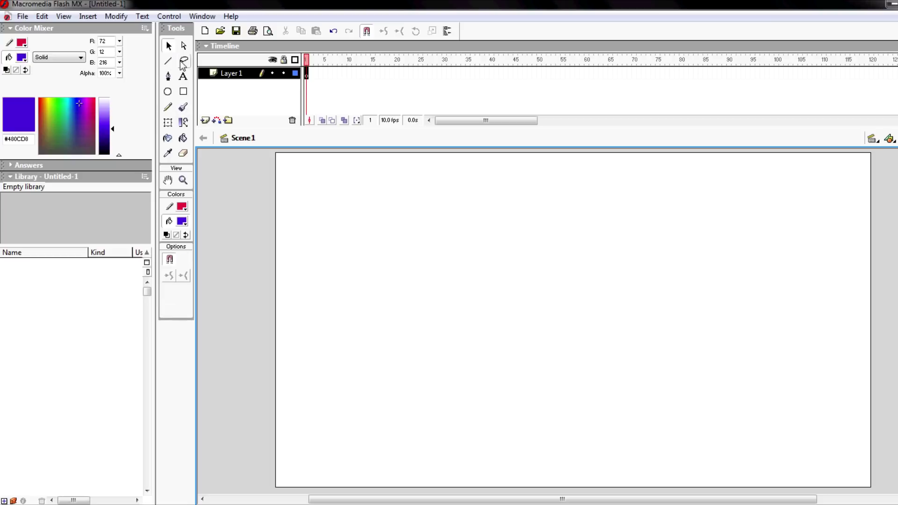
{"action": "key", "text": "s"}
{"action": "key", "text": "f"}
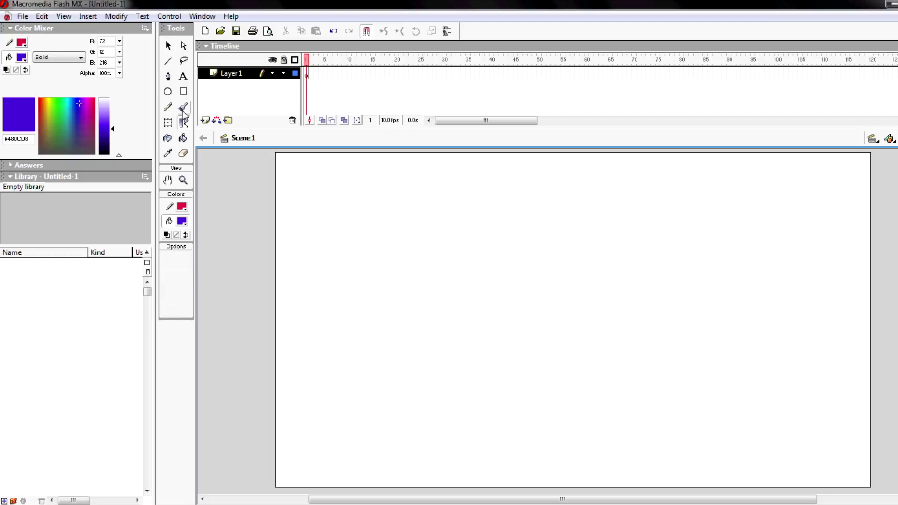
Paint two wavy blue Brush test strokes across the stage, one with varying and one with constant thickness, and undo both
{"action": "left_click", "coordinate": [183, 110]}
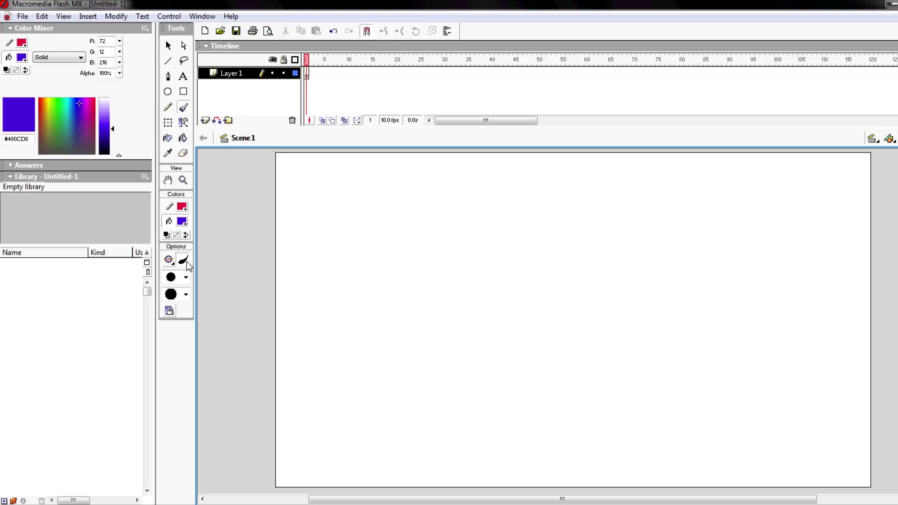
{"action": "mouse_move", "coordinate": [429, 370]}
{"action": "left_mouse_down"}
{"action": "mouse_move", "coordinate": [411, 358]}
{"action": "mouse_move", "coordinate": [603, 313]}
{"action": "mouse_move", "coordinate": [639, 202]}
{"action": "left_mouse_up"}
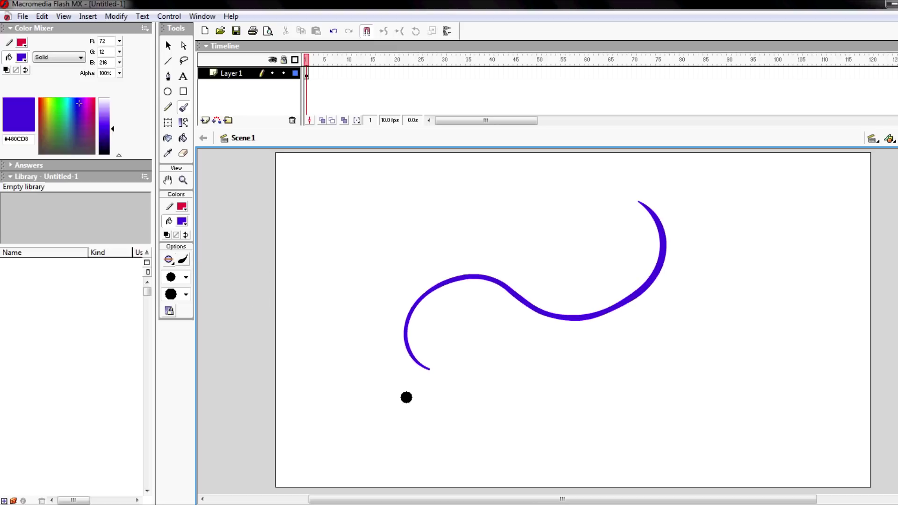
{"action": "mouse_move", "coordinate": [359, 305]}
{"action": "left_mouse_down"}
{"action": "mouse_move", "coordinate": [473, 220]}
{"action": "mouse_move", "coordinate": [596, 218]}
{"action": "left_mouse_up"}
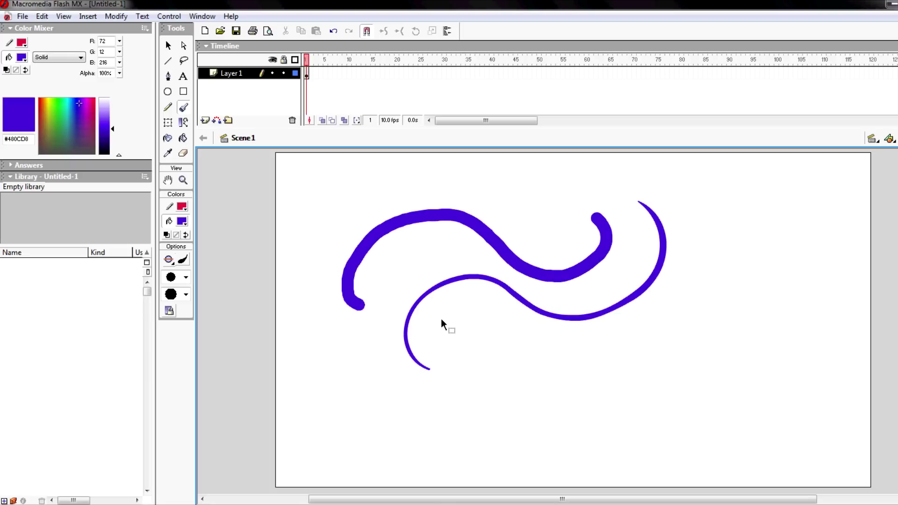
{"action": "key", "text": "ctrl+z"}
{"action": "key", "text": "ctrl+z"}
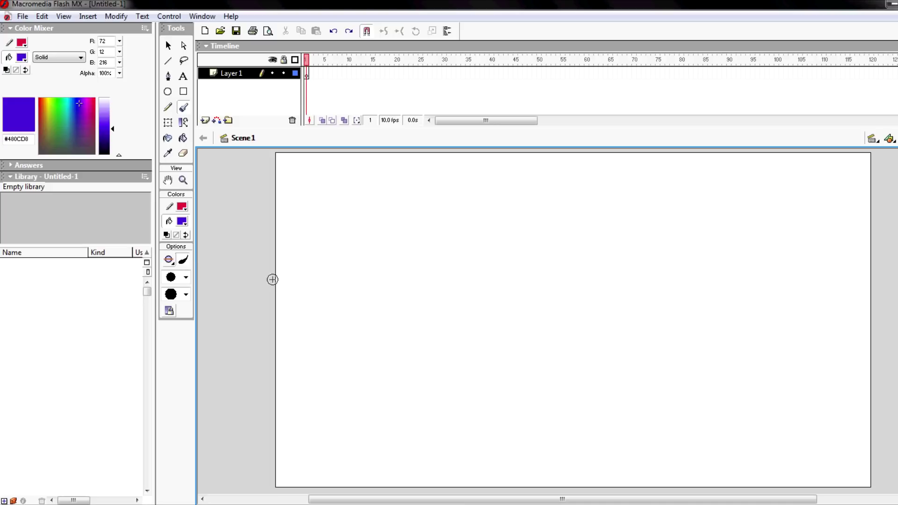
Paint a quick test face with a head, two eyes and a mouth near the middle of the stage
{"action": "mouse_move", "coordinate": [526, 250]}
{"action": "left_mouse_down"}
{"action": "mouse_move", "coordinate": [393, 316]}
{"action": "mouse_move", "coordinate": [508, 219]}
{"action": "left_mouse_up"}
{"action": "mouse_move", "coordinate": [458, 279]}
{"action": "left_mouse_down"}
{"action": "mouse_move", "coordinate": [447, 289]}
{"action": "mouse_move", "coordinate": [459, 280]}
{"action": "left_mouse_up"}
{"action": "left_click_drag", "start_coordinate": [548, 277], "coordinate": [545, 276]}
{"action": "mouse_move", "coordinate": [457, 329]}
{"action": "left_mouse_down"}
{"action": "mouse_move", "coordinate": [491, 357]}
{"action": "mouse_move", "coordinate": [546, 331]}
{"action": "left_mouse_up"}
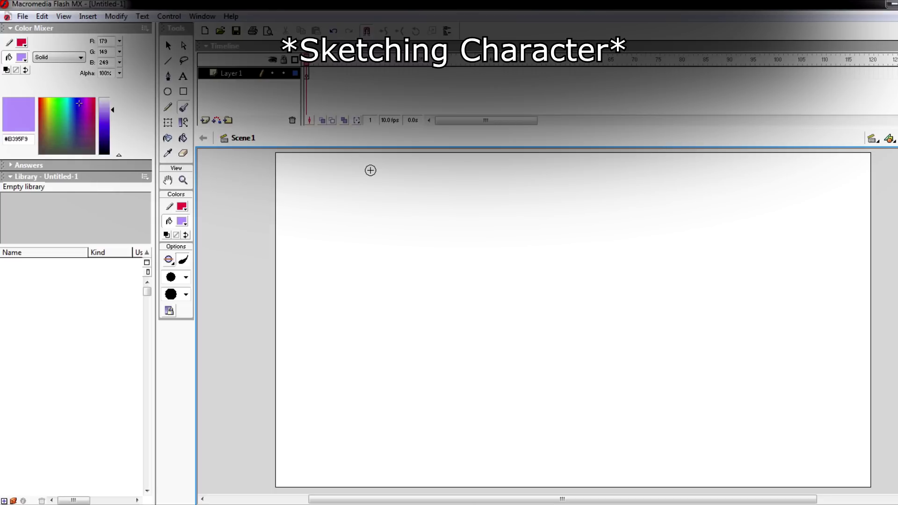
Sketch a standing boy with a large head, round eyes and a hair tuft on Layer 1 using a light purple #B395F9 brush
{"action": "mouse_move", "coordinate": [521, 229]}
{"action": "left_mouse_down"}
{"action": "mouse_move", "coordinate": [497, 297]}
{"action": "mouse_move", "coordinate": [627, 244]}
{"action": "mouse_move", "coordinate": [546, 203]}
{"action": "mouse_move", "coordinate": [632, 300]}
{"action": "mouse_move", "coordinate": [522, 288]}
{"action": "mouse_move", "coordinate": [543, 351]}
{"action": "mouse_move", "coordinate": [569, 387]}
{"action": "mouse_move", "coordinate": [510, 421]}
{"action": "mouse_move", "coordinate": [538, 496]}
{"action": "left_mouse_up"}
{"action": "scroll", "coordinate": [510, 421], "scroll_direction": "down", "scroll_amount": 1}
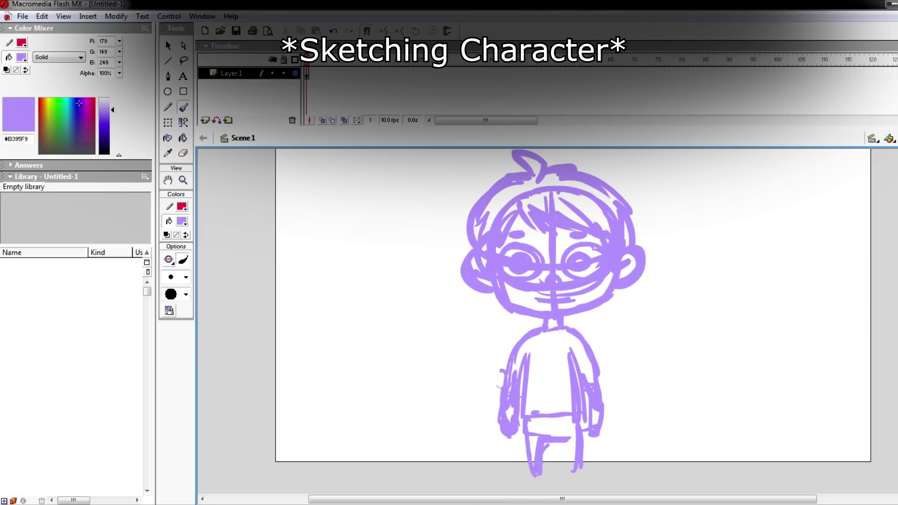
Insert a new layer above the sketch on Layer 1
{"action": "key", "text": "v"}
{"action": "scroll", "coordinate": [445, 166], "scroll_direction": "up", "scroll_amount": 2}
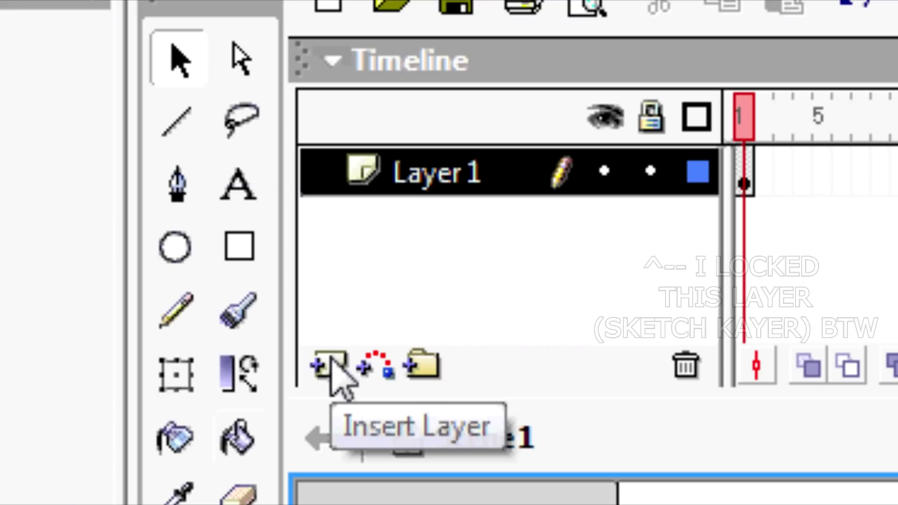
{"action": "left_click", "coordinate": [206, 121]}
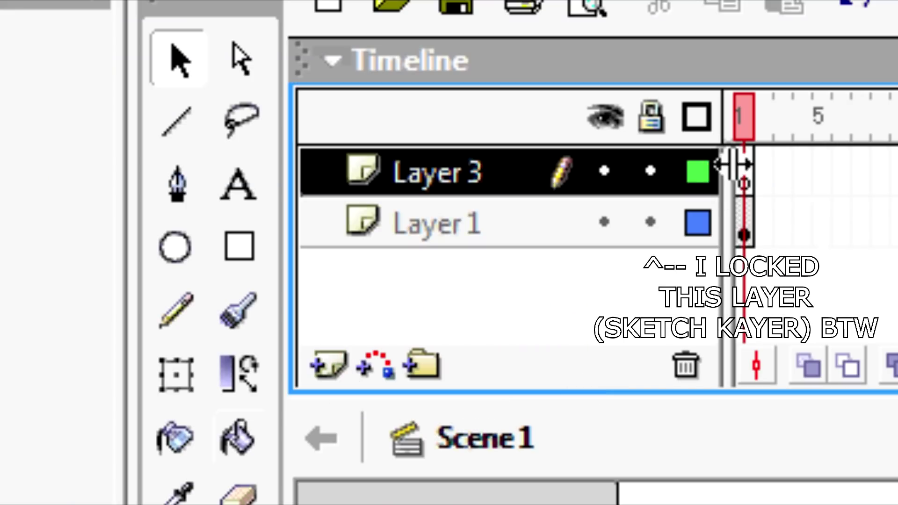
Lighten the whole Layer 1 sketch to pale lavender #E4DBFD and lock that layer
{"action": "left_click", "coordinate": [744, 224]}
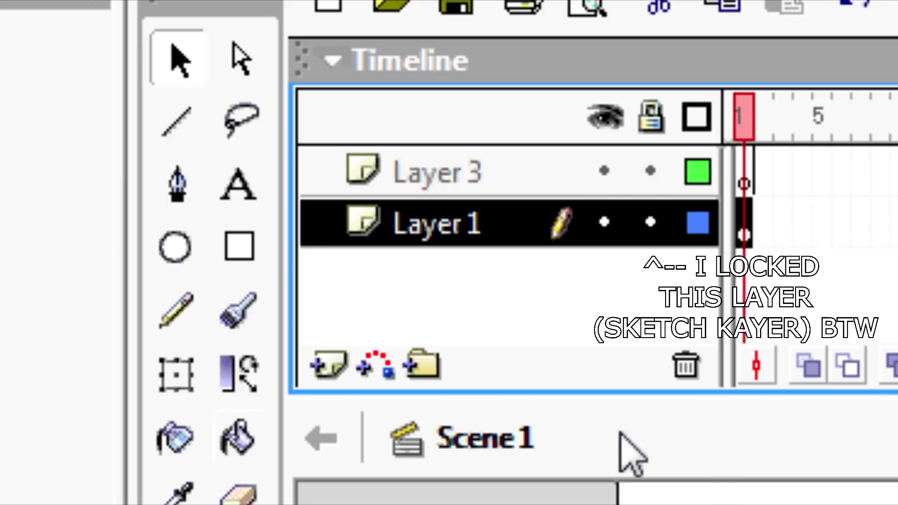
{"action": "left_click", "coordinate": [651, 224]}
{"action": "left_click", "coordinate": [650, 223]}
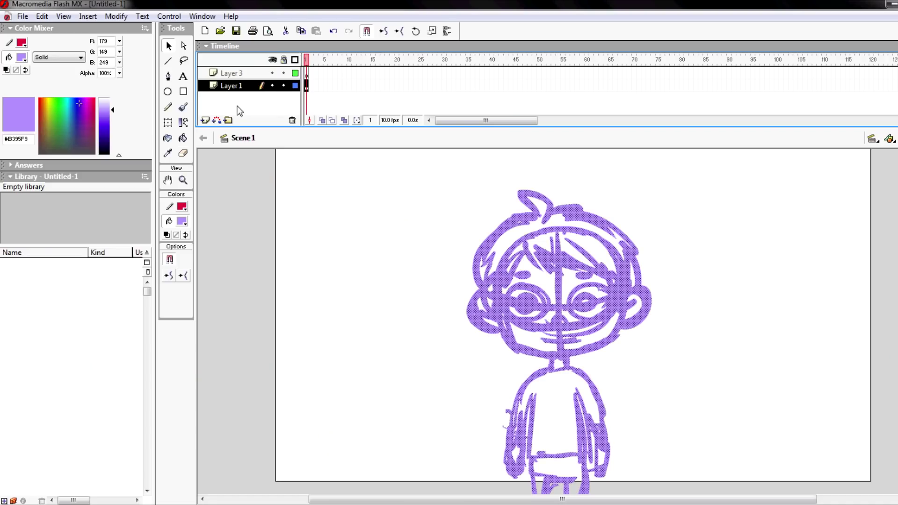
{"action": "left_click_drag", "start_coordinate": [113, 108], "coordinate": [111, 103]}
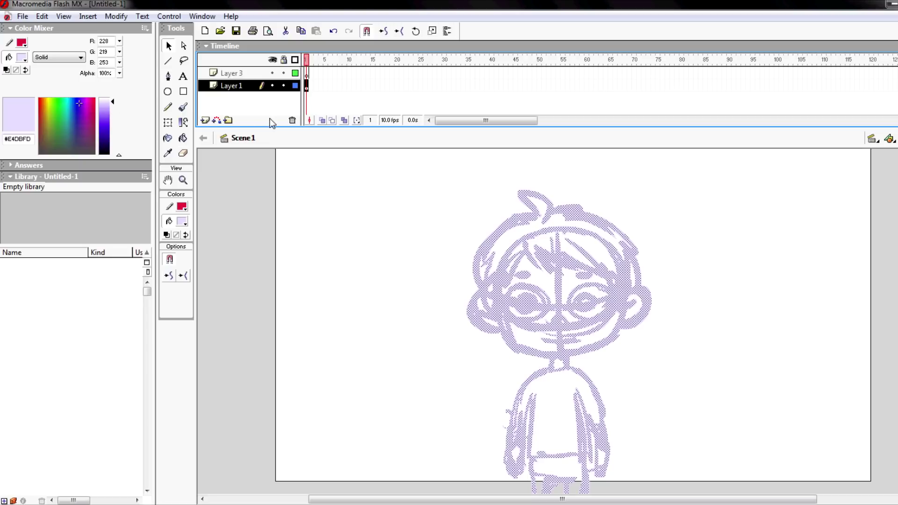
{"action": "left_click", "coordinate": [284, 86]}
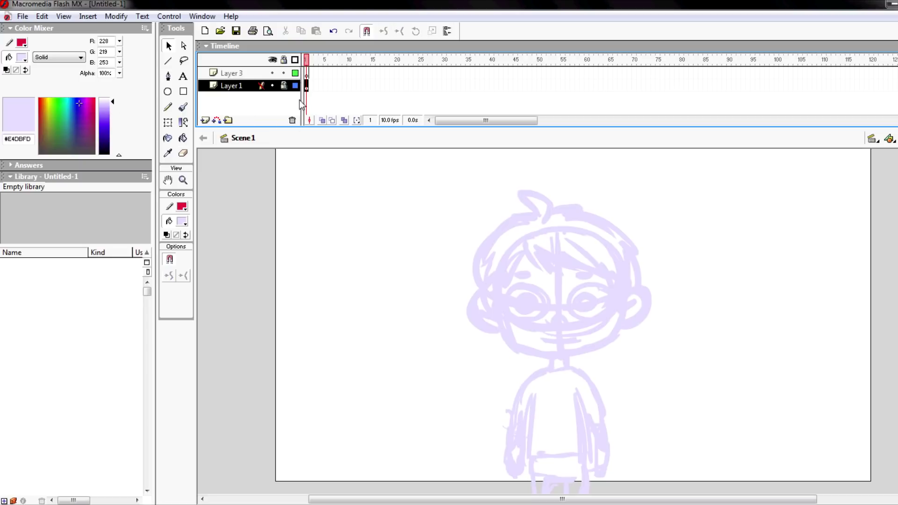
Outline the boy's hair and fringe on Layer 3 over the sketch using a dark brown #4E3921 brush
{"action": "left_click", "coordinate": [308, 74]}
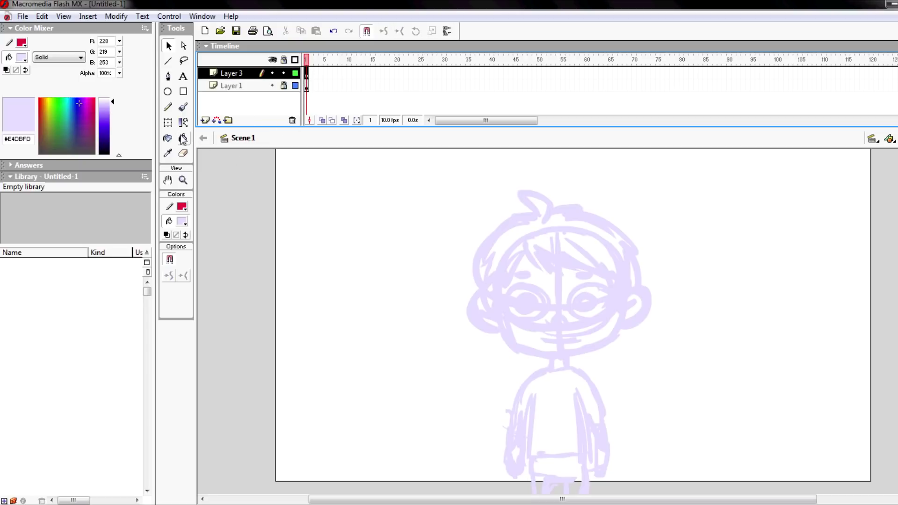
{"action": "left_click_drag", "start_coordinate": [451, 164], "coordinate": [517, 208]}
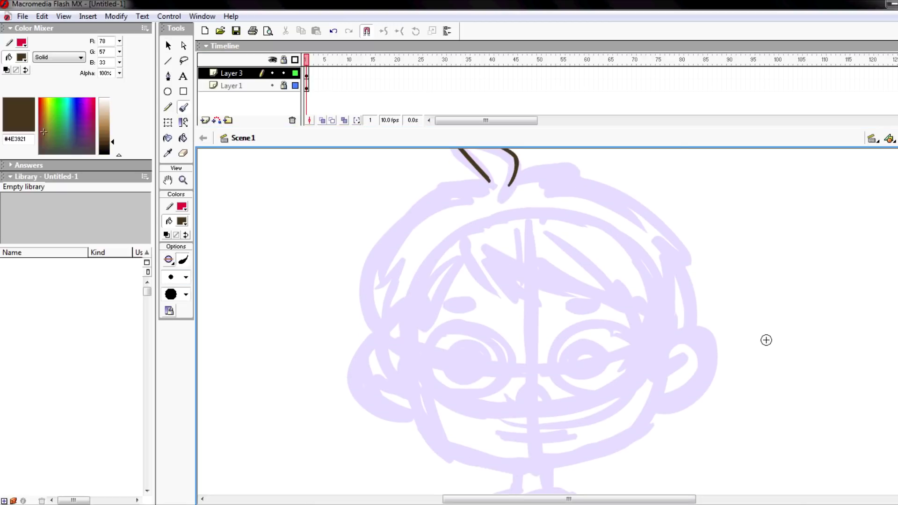
{"action": "left_click_drag", "start_coordinate": [465, 228], "coordinate": [543, 307]}
{"action": "left_click_drag", "start_coordinate": [519, 255], "coordinate": [660, 318]}
{"action": "mouse_move", "coordinate": [489, 172]}
{"action": "left_mouse_down"}
{"action": "mouse_move", "coordinate": [405, 202]}
{"action": "mouse_move", "coordinate": [377, 342]}
{"action": "left_mouse_up"}
{"action": "left_click_drag", "start_coordinate": [470, 251], "coordinate": [416, 377]}
{"action": "mouse_move", "coordinate": [659, 323]}
{"action": "left_mouse_down"}
{"action": "mouse_move", "coordinate": [668, 341]}
{"action": "mouse_move", "coordinate": [681, 330]}
{"action": "left_mouse_up"}
{"action": "left_click_drag", "start_coordinate": [514, 173], "coordinate": [599, 159]}
{"action": "mouse_move", "coordinate": [575, 164]}
{"action": "left_mouse_down"}
{"action": "mouse_move", "coordinate": [689, 281]}
{"action": "mouse_move", "coordinate": [689, 261]}
{"action": "left_mouse_up"}
{"action": "scroll", "coordinate": [547, 323], "scroll_direction": "up", "scroll_amount": 3}
{"action": "scroll", "coordinate": [547, 323], "scroll_direction": "down", "scroll_amount": 6}
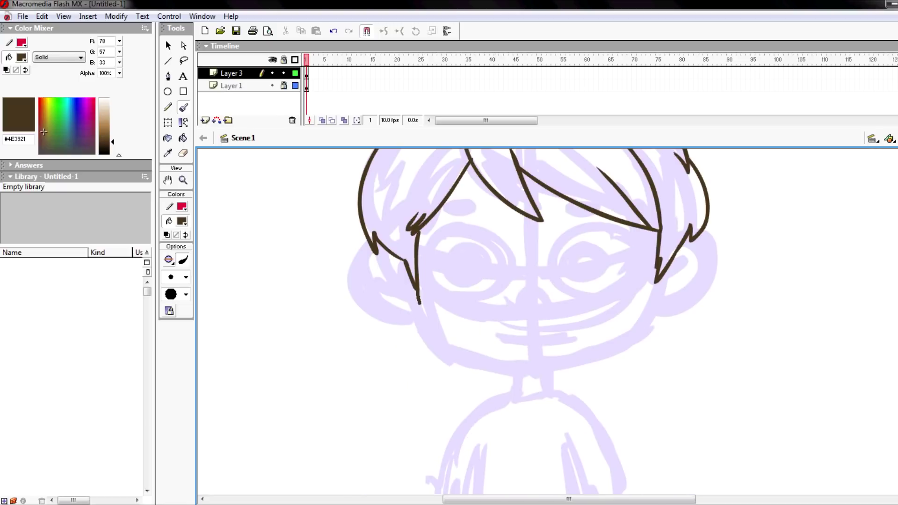
Insert a blank keyframe at frame 2 of Layer 3 and turn on onion skinning
{"action": "left_click", "coordinate": [309, 73]}
{"action": "key", "text": "F7"}
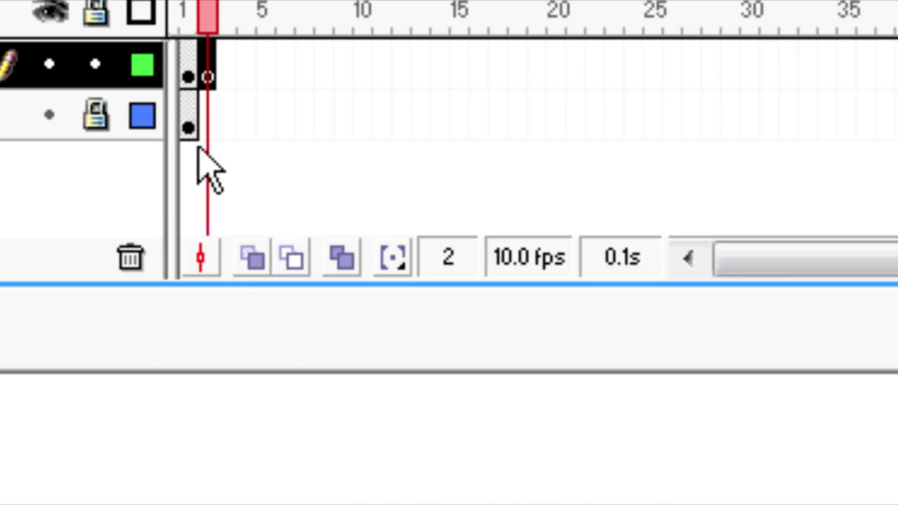
{"action": "left_click", "coordinate": [253, 257]}
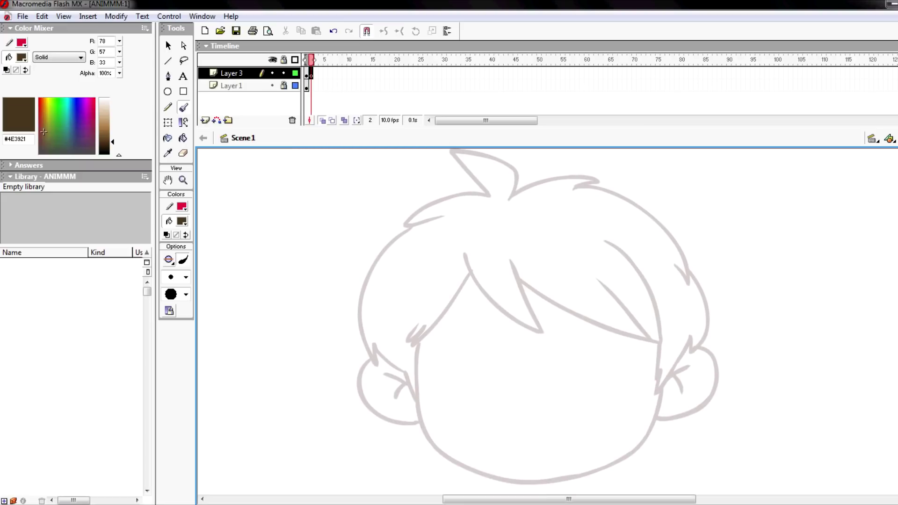
Sketch a second head pose with guide lines, ears and hair on the SKETCH layer in frame 2 using a crimson #F32C5F brush
{"action": "scroll", "coordinate": [538, 317], "scroll_direction": "down", "scroll_amount": 2}
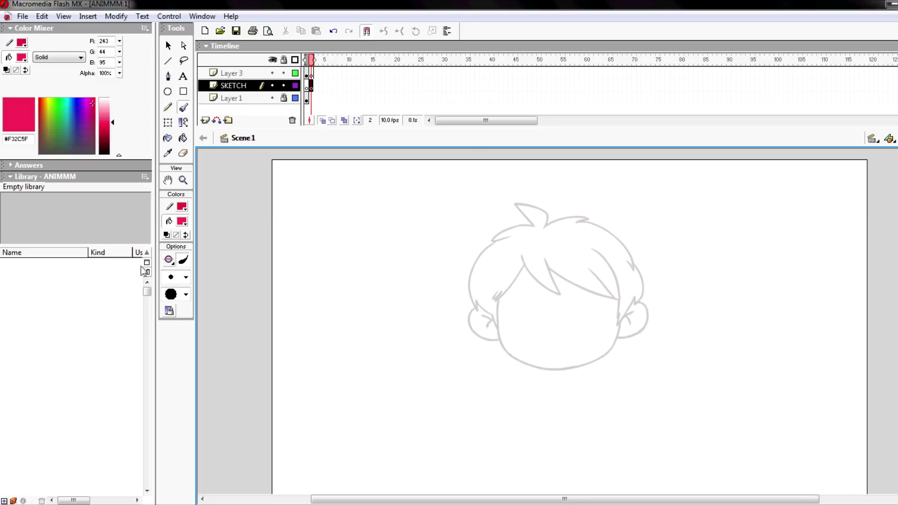
{"action": "left_click_drag", "start_coordinate": [550, 255], "coordinate": [556, 361]}
{"action": "left_click_drag", "start_coordinate": [506, 322], "coordinate": [615, 313]}
{"action": "left_click_drag", "start_coordinate": [495, 302], "coordinate": [620, 327]}
{"action": "left_click_drag", "start_coordinate": [620, 294], "coordinate": [616, 337]}
{"action": "mouse_move", "coordinate": [488, 236]}
{"action": "left_mouse_down"}
{"action": "mouse_move", "coordinate": [471, 275]}
{"action": "mouse_move", "coordinate": [480, 269]}
{"action": "mouse_move", "coordinate": [470, 299]}
{"action": "left_mouse_up"}
{"action": "left_click_drag", "start_coordinate": [476, 308], "coordinate": [497, 343]}
{"action": "left_click_drag", "start_coordinate": [481, 324], "coordinate": [492, 318]}
{"action": "mouse_move", "coordinate": [627, 312]}
{"action": "left_mouse_down"}
{"action": "mouse_move", "coordinate": [630, 304]}
{"action": "mouse_move", "coordinate": [643, 310]}
{"action": "mouse_move", "coordinate": [622, 333]}
{"action": "mouse_move", "coordinate": [648, 318]}
{"action": "left_mouse_up"}
{"action": "left_click_drag", "start_coordinate": [522, 253], "coordinate": [561, 286]}
{"action": "left_click_drag", "start_coordinate": [550, 264], "coordinate": [620, 294]}
{"action": "left_click_drag", "start_coordinate": [582, 248], "coordinate": [618, 292]}
{"action": "mouse_move", "coordinate": [545, 219]}
{"action": "left_mouse_down"}
{"action": "mouse_move", "coordinate": [626, 249]}
{"action": "mouse_move", "coordinate": [648, 285]}
{"action": "left_mouse_up"}
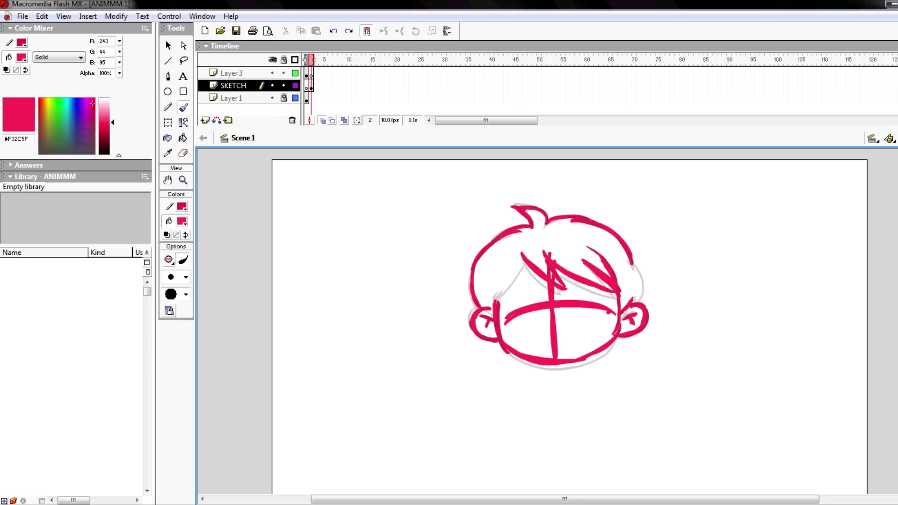
{"action": "left_click_drag", "start_coordinate": [631, 257], "coordinate": [644, 300]}
{"action": "left_click_drag", "start_coordinate": [525, 260], "coordinate": [494, 296]}
Change the brush size and ink the additional head poses on Layer 3 in dark brown #4E3921
{"action": "left_click", "coordinate": [186, 277]}
{"action": "left_click", "coordinate": [177, 351]}
{"action": "mouse_move", "coordinate": [450, 197]}
{"action": "left_mouse_down"}
{"action": "mouse_move", "coordinate": [398, 279]}
{"action": "mouse_move", "coordinate": [543, 266]}
{"action": "left_mouse_up"}
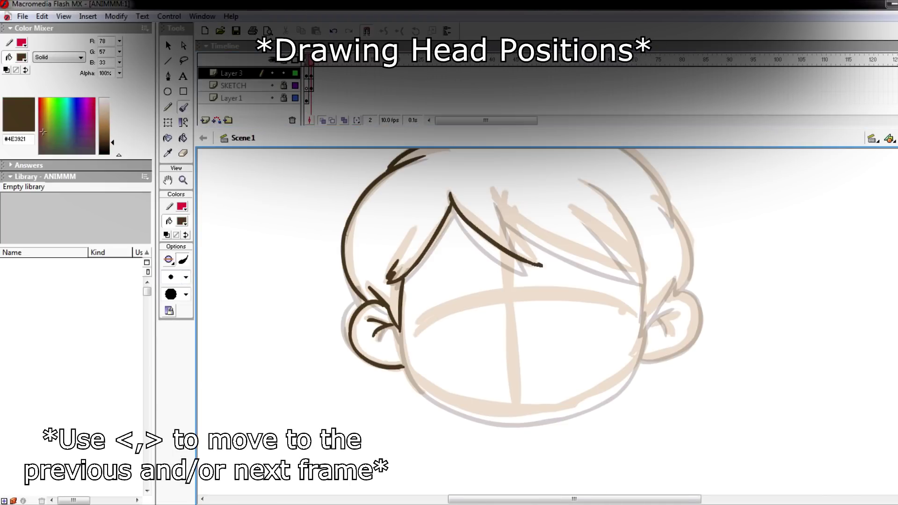
{"action": "left_click_drag", "start_coordinate": [495, 193], "coordinate": [571, 251]}
{"action": "left_click_drag", "start_coordinate": [653, 277], "coordinate": [579, 212]}
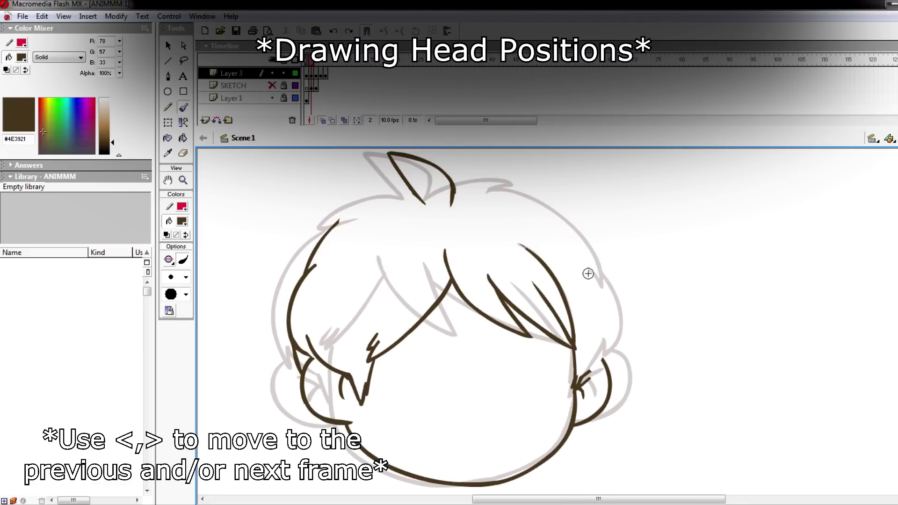
{"action": "mouse_move", "coordinate": [583, 271]}
{"action": "left_mouse_down"}
{"action": "mouse_move", "coordinate": [613, 318]}
{"action": "mouse_move", "coordinate": [576, 386]}
{"action": "left_mouse_up"}
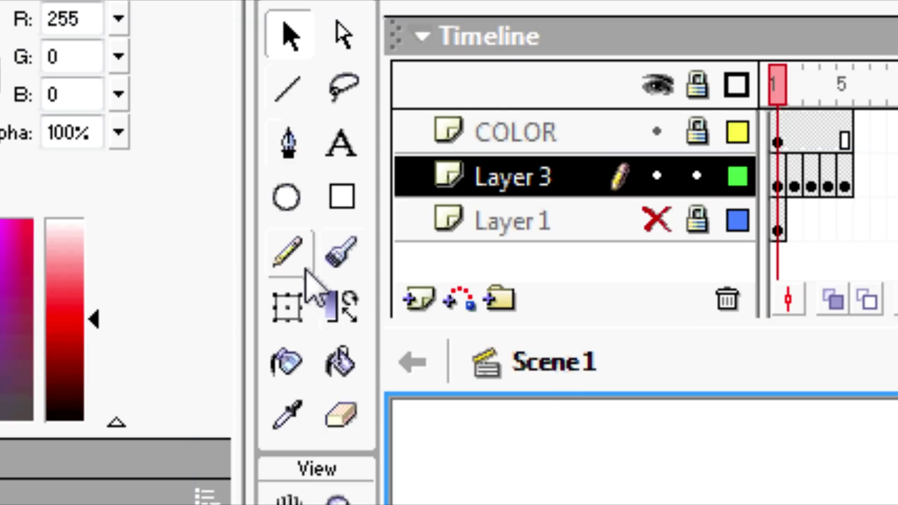
Pencil red shadow boundaries on the hair in frame 1 and fill the hair shadows with brown #CA8759
{"action": "left_click", "coordinate": [287, 253]}
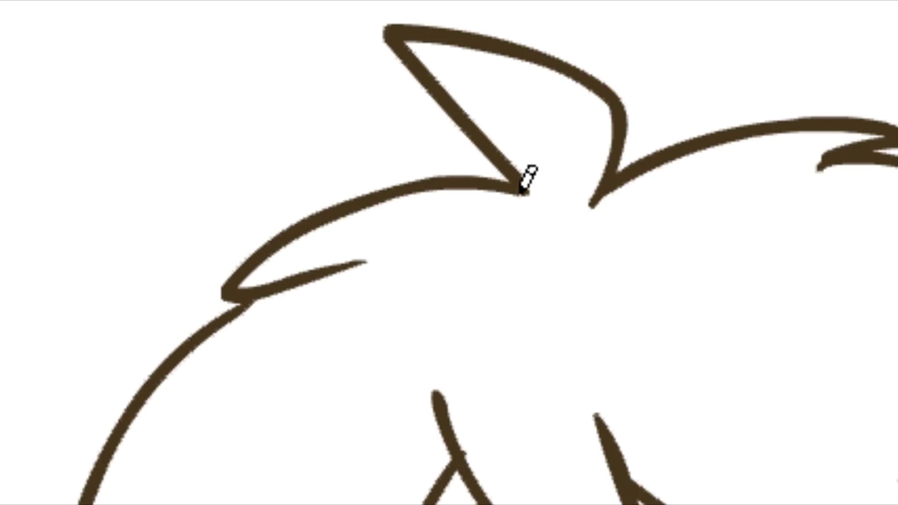
{"action": "left_click_drag", "start_coordinate": [523, 190], "coordinate": [532, 220]}
{"action": "mouse_move", "coordinate": [408, 180]}
{"action": "left_mouse_down"}
{"action": "mouse_move", "coordinate": [374, 243]}
{"action": "mouse_move", "coordinate": [427, 220]}
{"action": "mouse_move", "coordinate": [476, 248]}
{"action": "left_mouse_up"}
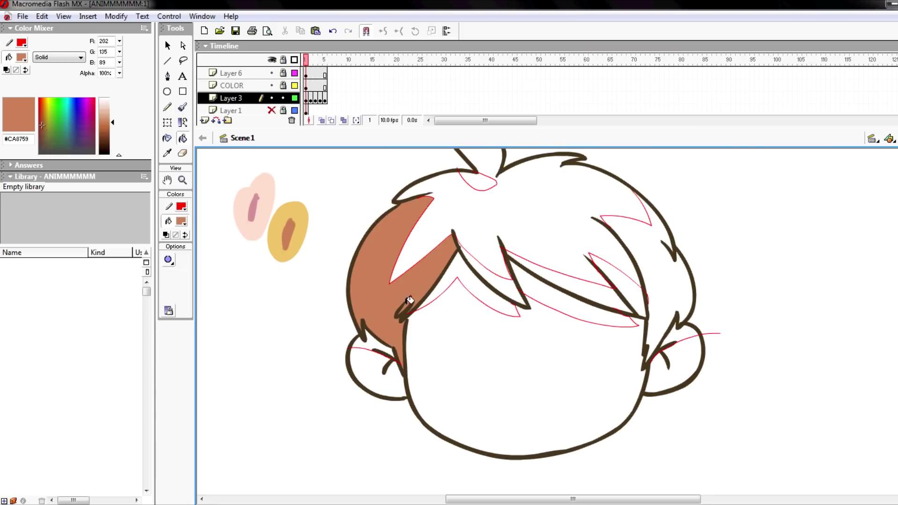
{"action": "left_click", "coordinate": [500, 278]}
{"action": "left_click", "coordinate": [568, 278]}
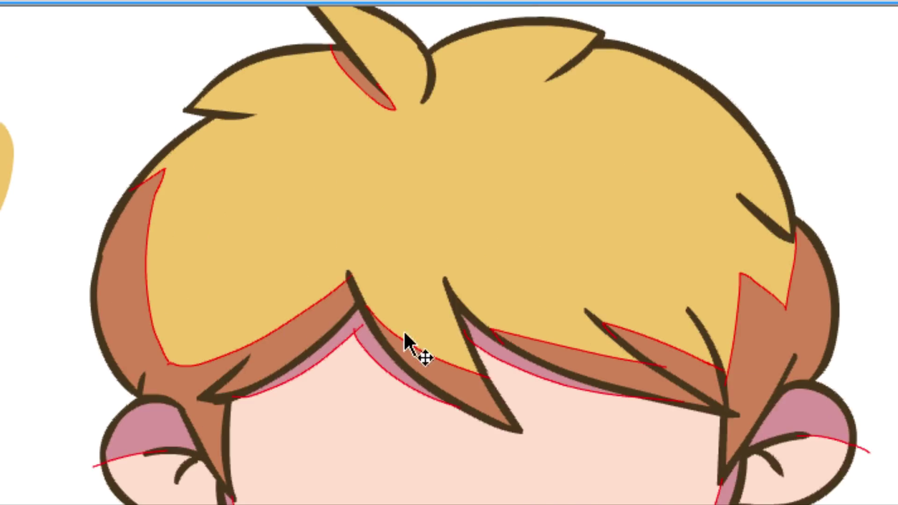
Delete the red shadow boundary lines from the fringe, the side hair and the base of the hair tuft
{"action": "left_click", "coordinate": [418, 348]}
{"action": "key", "text": "Delete"}
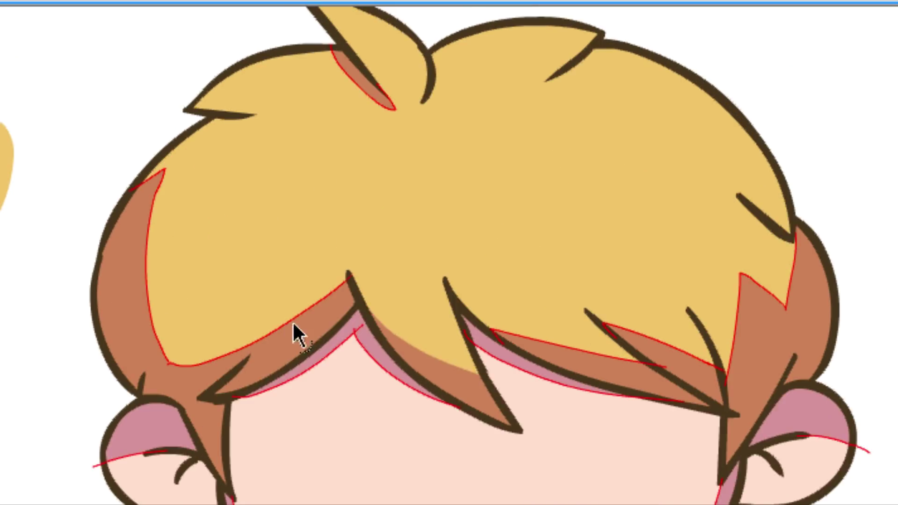
{"action": "left_click", "coordinate": [295, 322]}
{"action": "left_click", "coordinate": [86, 389]}
{"action": "left_click", "coordinate": [182, 364]}
{"action": "key", "text": "Delete"}
{"action": "left_click", "coordinate": [354, 87]}
{"action": "key", "text": "Delete"}
{"action": "left_click", "coordinate": [604, 354]}
{"action": "key", "text": "Delete"}
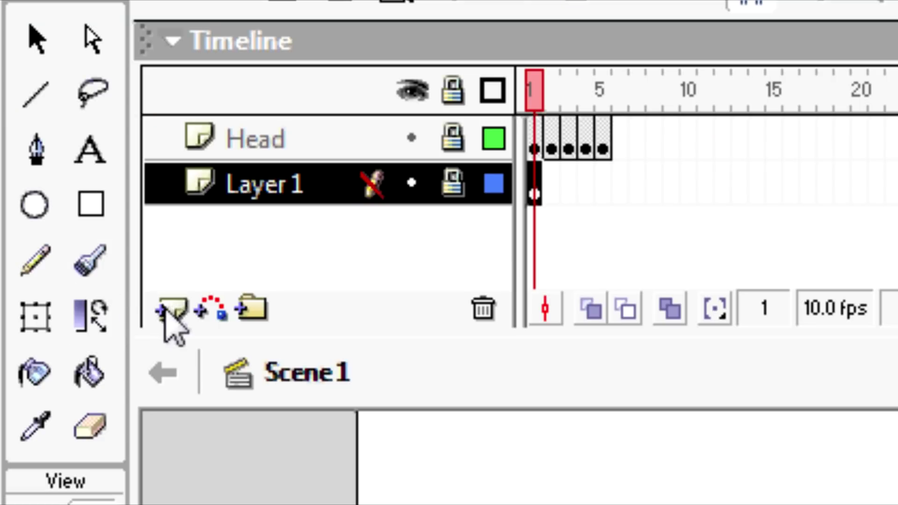
Insert a layer named TORSO above Layer 1 and shade the sweater drawn on it with light pink #E8C6C9
{"action": "left_click", "coordinate": [205, 120]}
{"action": "double_click", "coordinate": [234, 87]}
{"action": "type", "text": "TORSO"}
{"action": "key", "text": "Return"}
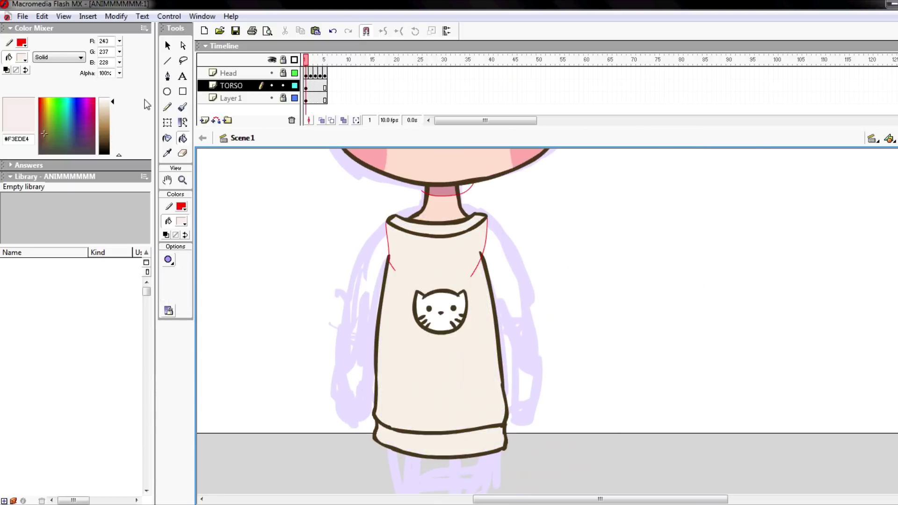
{"action": "left_click_drag", "start_coordinate": [113, 116], "coordinate": [114, 104]}
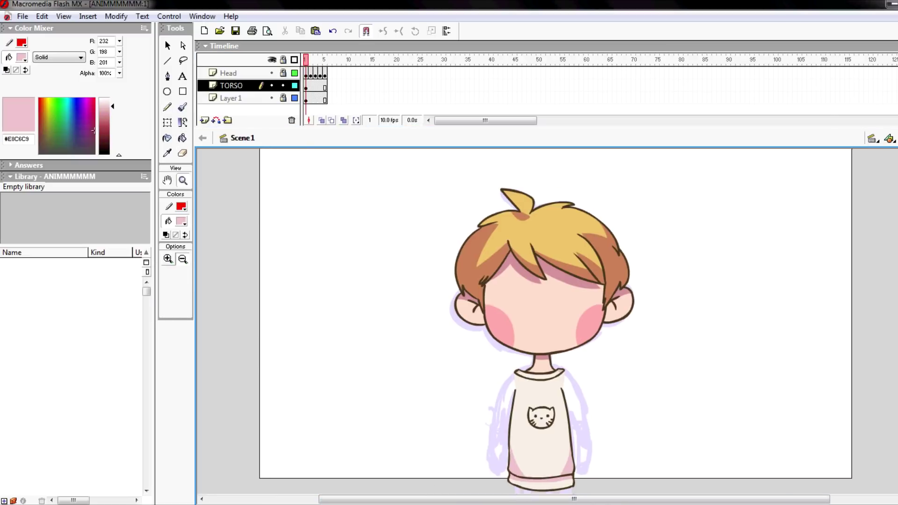
Step through the head poses from frame 1 to frame 4 and back to check them against the torso
{"action": "key", "text": "period"}
{"action": "key", "text": "period"}
{"action": "key", "text": "period"}
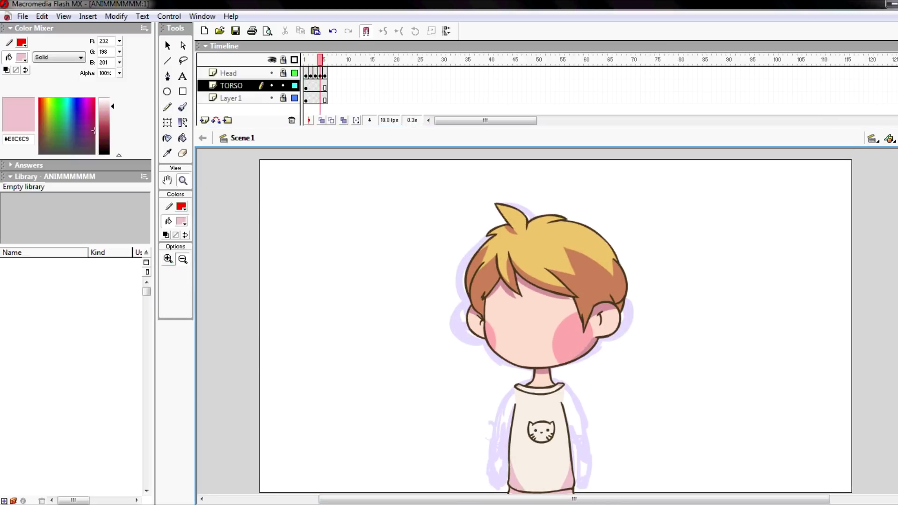
{"action": "key", "text": "comma"}
{"action": "key", "text": "comma"}
{"action": "key", "text": "comma"}
{"action": "scroll", "coordinate": [674, 278], "scroll_direction": "down", "scroll_amount": 1}
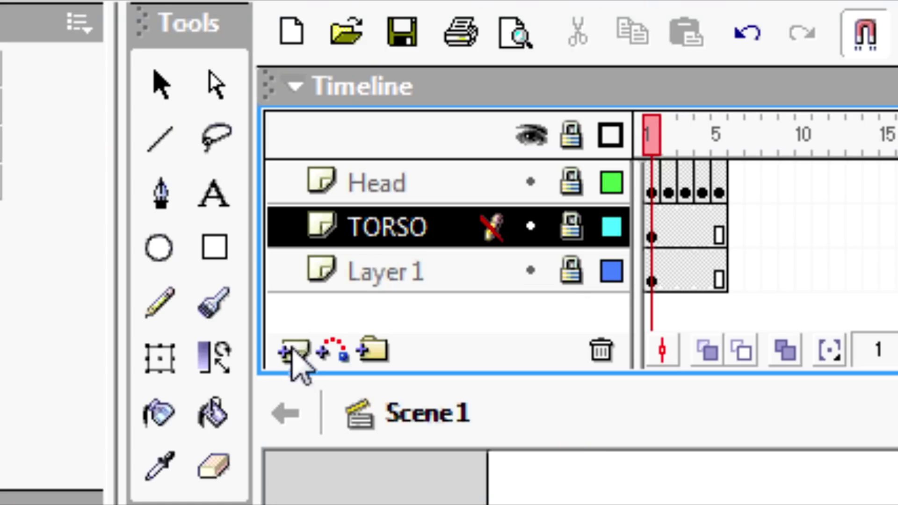
Insert a new layer above TORSO and name it ARMS
{"action": "left_click", "coordinate": [204, 120]}
{"action": "double_click", "coordinate": [418, 229]}
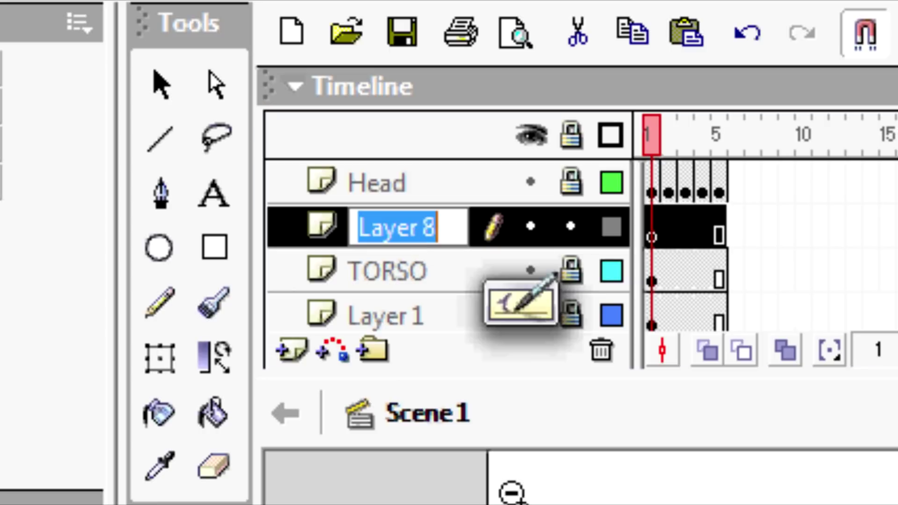
{"action": "type", "text": "ARMS"}
{"action": "key", "text": "Return"}
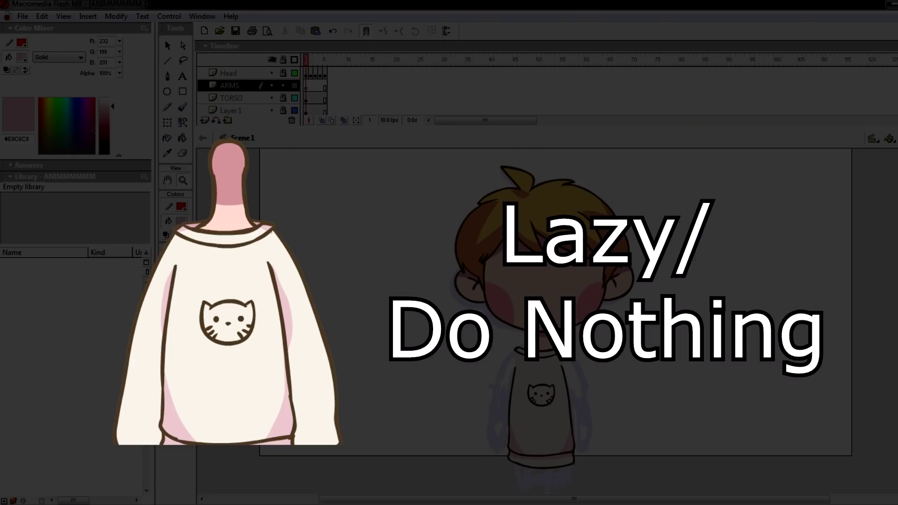
Draw the arm poses on the ARMS layer using a dark brown #4E3921 brush
{"action": "left_click", "coordinate": [576, 447]}
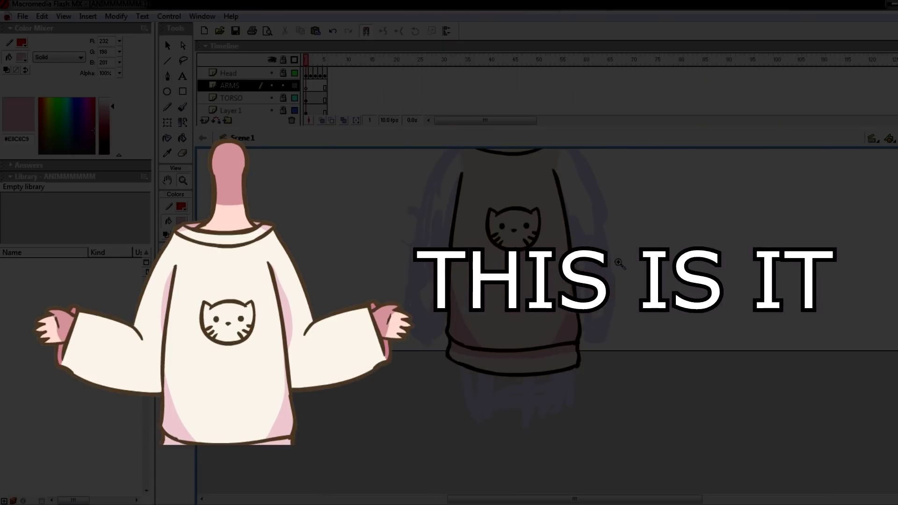
{"action": "scroll", "coordinate": [547, 323], "scroll_direction": "up", "scroll_amount": 3}
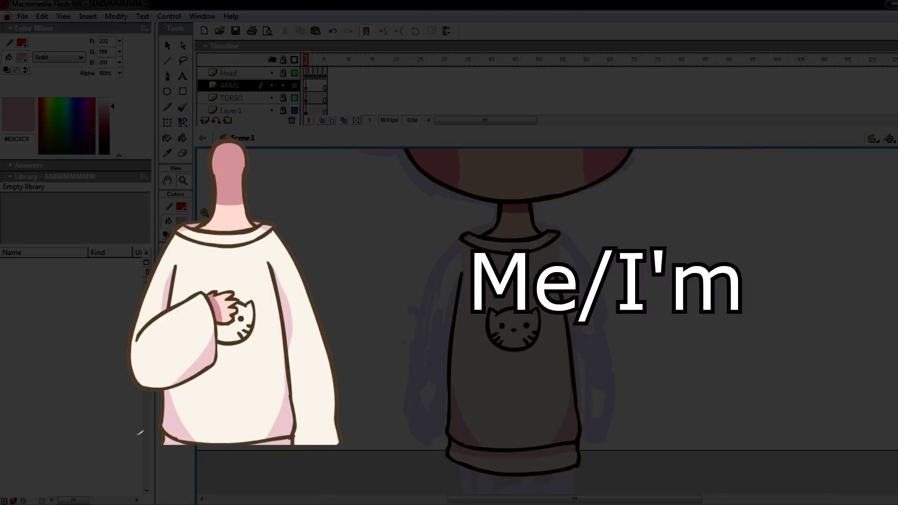
{"action": "left_click", "coordinate": [182, 107]}
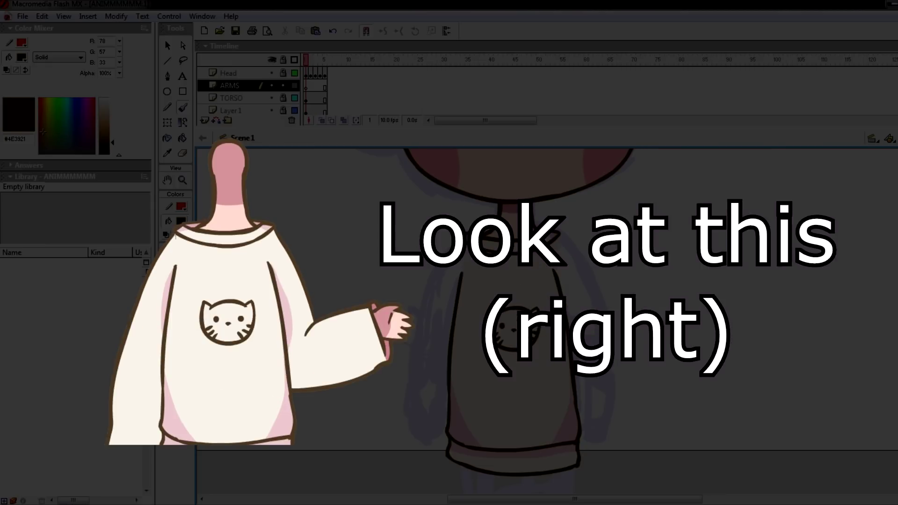
{"action": "key", "text": "ctrl+z"}
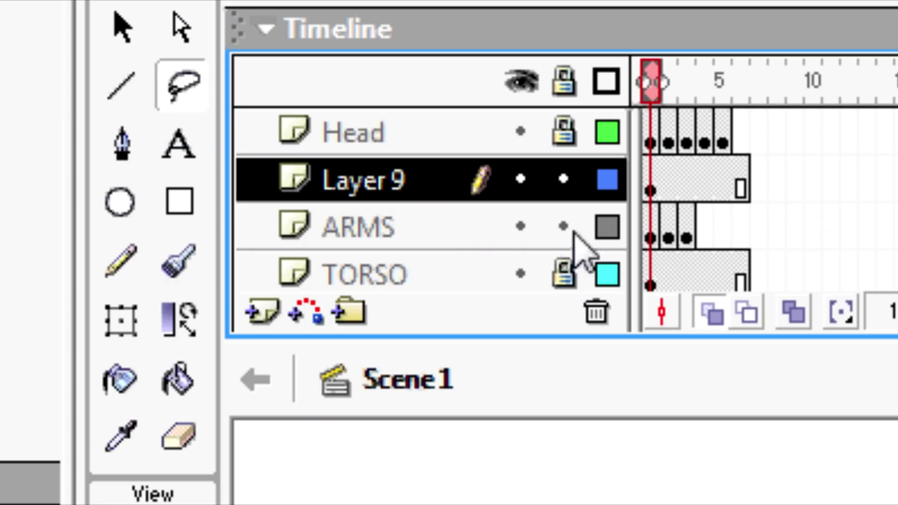
Undo the last few arm edits and rename Layer 9 as ARMS FRONT
{"action": "left_click", "coordinate": [252, 99]}
{"action": "key", "text": "ctrl+z"}
{"action": "key", "text": "ctrl+z"}
{"action": "key", "text": "ctrl+z"}
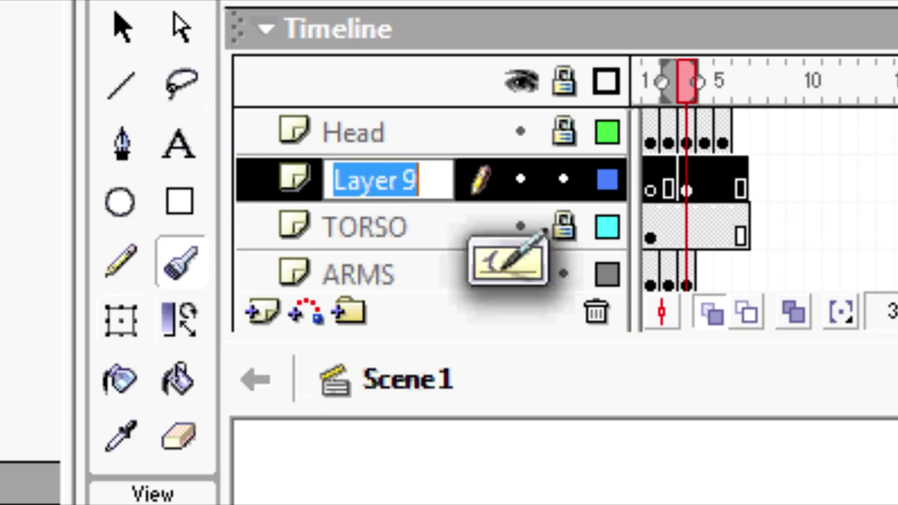
{"action": "type", "text": "ARMS FRONT"}
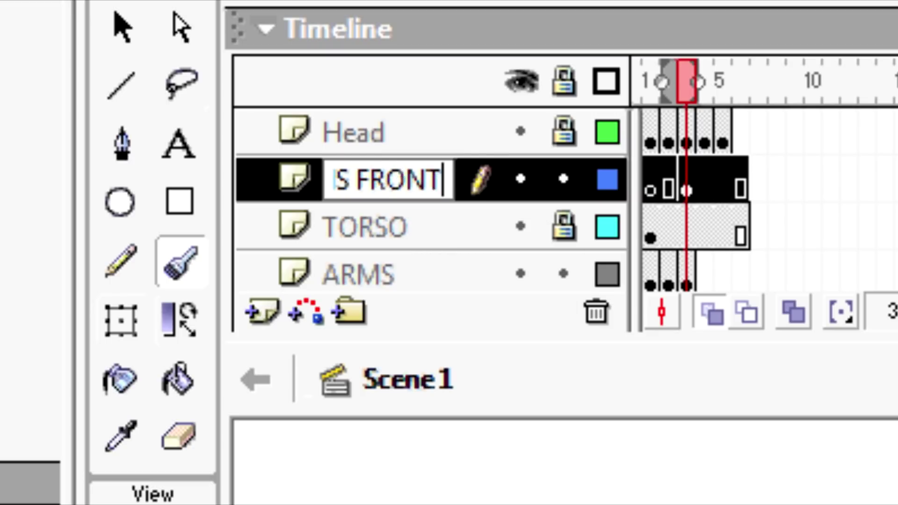
{"action": "key", "text": "Return"}
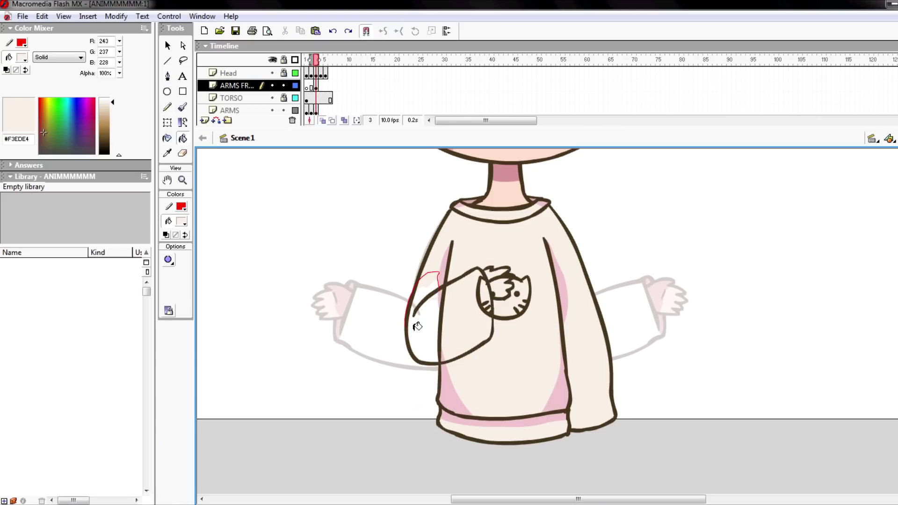
Fill the bent front arm's sleeve in frame 3 with cream #F3EDE4 and delete its red guide line
{"action": "key", "text": "y"}
{"action": "key", "text": "v"}
{"action": "key", "text": "ctrl+equal"}
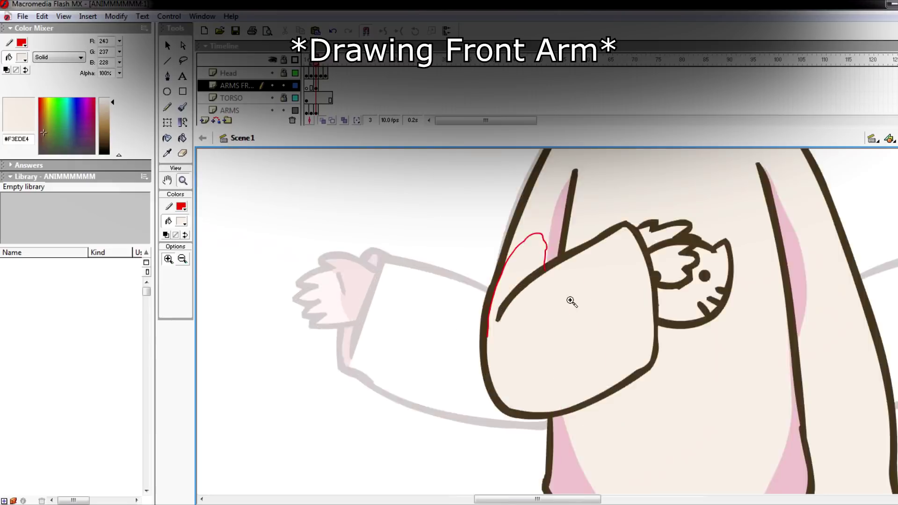
{"action": "key", "text": "ctrl+equal"}
{"action": "double_click", "coordinate": [421, 236]}
{"action": "key", "text": "Delete"}
{"action": "key", "text": "z"}
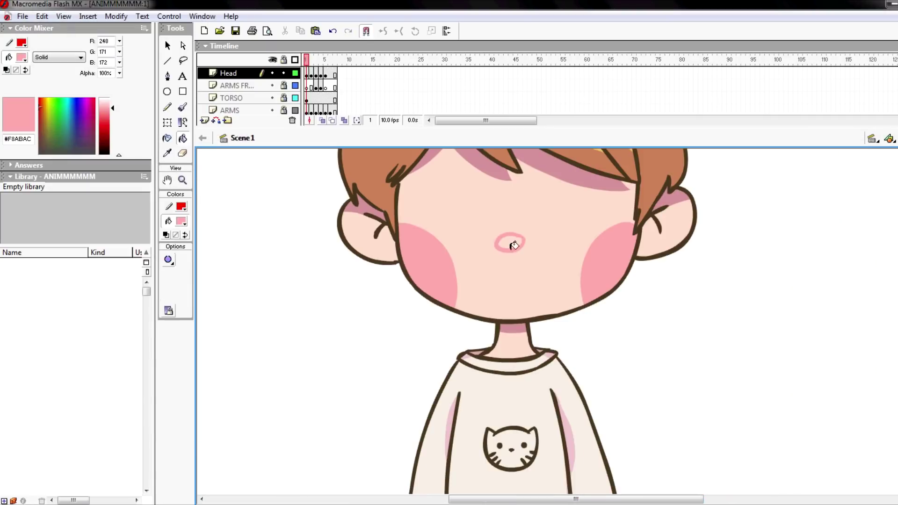
Fill the nose on the Head layer with pink #F8ABAC and shade its lower edge with #D59698
{"action": "left_click", "coordinate": [514, 245]}
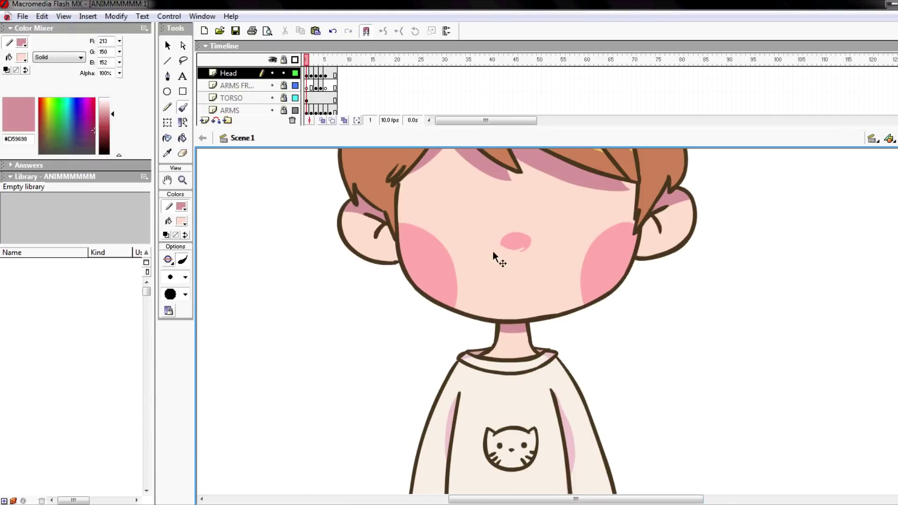
{"action": "left_click_drag", "start_coordinate": [497, 251], "coordinate": [526, 251]}
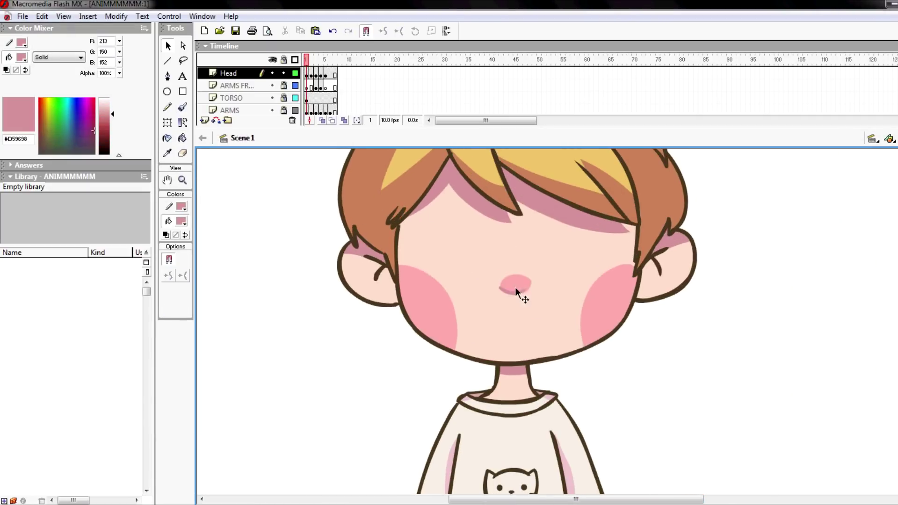
{"action": "left_click", "coordinate": [510, 290]}
{"action": "left_click", "coordinate": [522, 283]}
Place the same shaded nose on the upturned head in frame 2
{"action": "key", "text": "period"}
{"action": "left_click", "coordinate": [517, 270]}
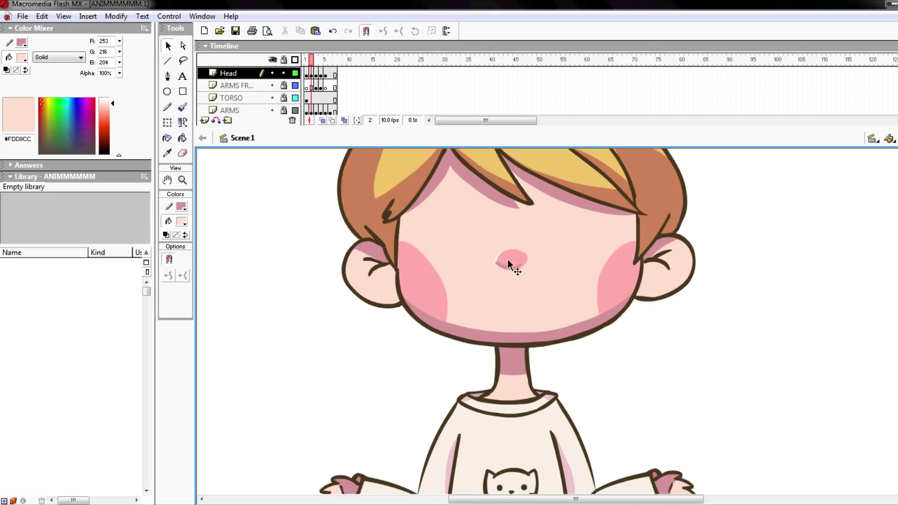
{"action": "left_click", "coordinate": [321, 85]}
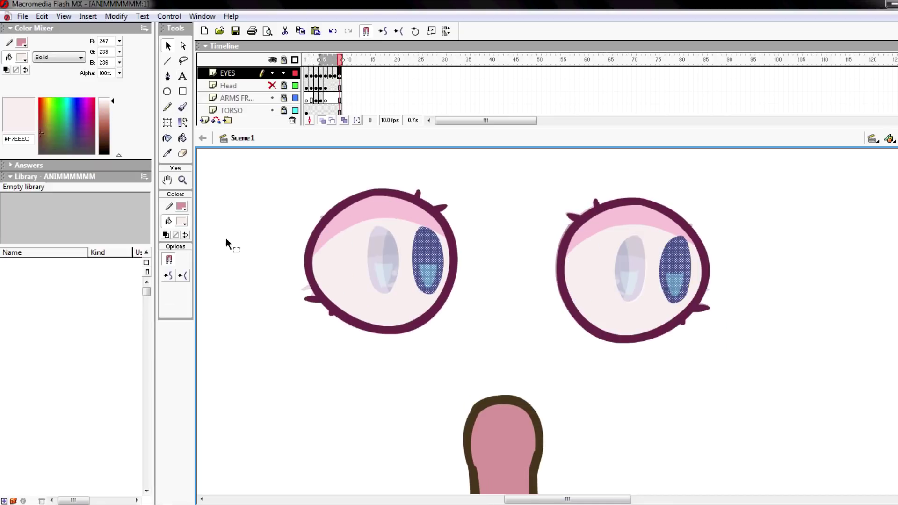
Deselect the pupils and sample the eye outline's dark plum #6C2D4E as the fill colour
{"action": "left_click", "coordinate": [226, 243]}
{"action": "left_click", "coordinate": [181, 221]}
{"action": "left_click", "coordinate": [310, 241]}
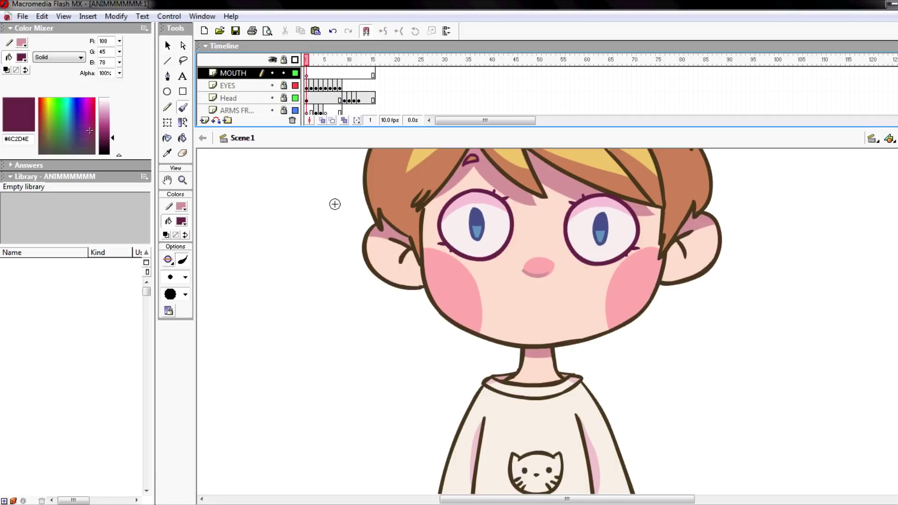
Brush a slightly arched closed-mouth line in dark plum #6C2D4E below the nose in frame 1 of the MOUTH layer
{"action": "left_click_drag", "start_coordinate": [506, 316], "coordinate": [592, 313]}
{"action": "key", "text": "ctrl+z"}
{"action": "left_click_drag", "start_coordinate": [509, 314], "coordinate": [592, 313]}
{"action": "key", "text": "ctrl+z"}
{"action": "left_click_drag", "start_coordinate": [501, 314], "coordinate": [588, 312]}
{"action": "key", "text": "ctrl+z"}
{"action": "left_click_drag", "start_coordinate": [504, 314], "coordinate": [592, 310]}
{"action": "key", "text": "ctrl+z"}
{"action": "left_click_drag", "start_coordinate": [509, 315], "coordinate": [577, 313]}
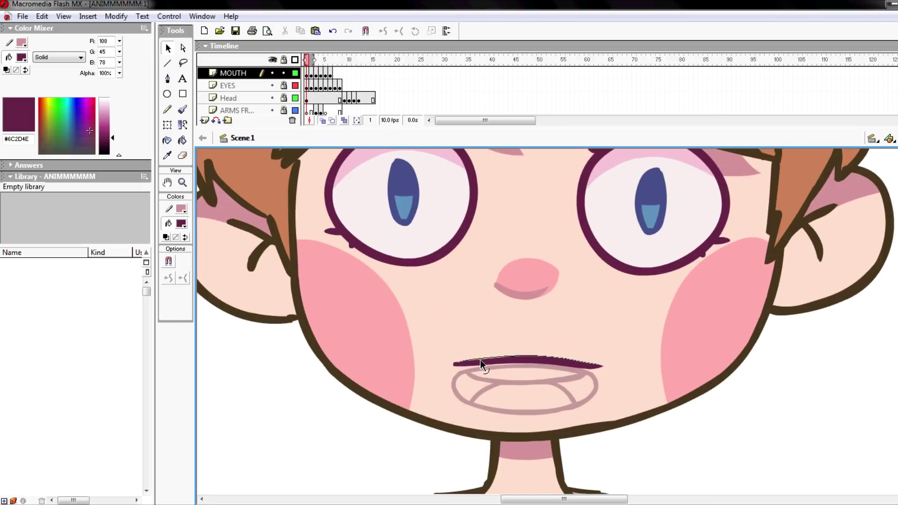
{"action": "left_click_drag", "start_coordinate": [481, 361], "coordinate": [482, 359]}
{"action": "key", "text": "ctrl+z"}
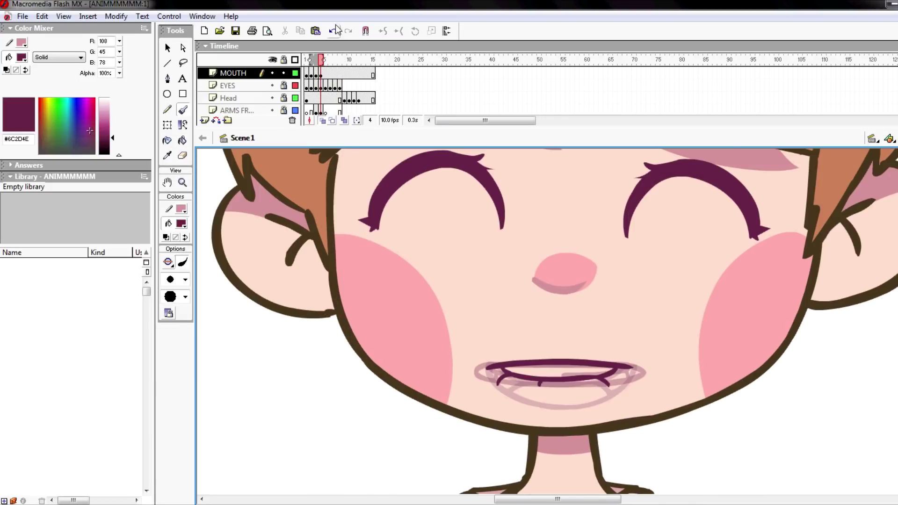
Review the mouth poses in frames 1 to 6 of the MOUTH layer and examine the open mouth in frame 6
{"action": "key", "text": "period"}
{"action": "left_click", "coordinate": [330, 59]}
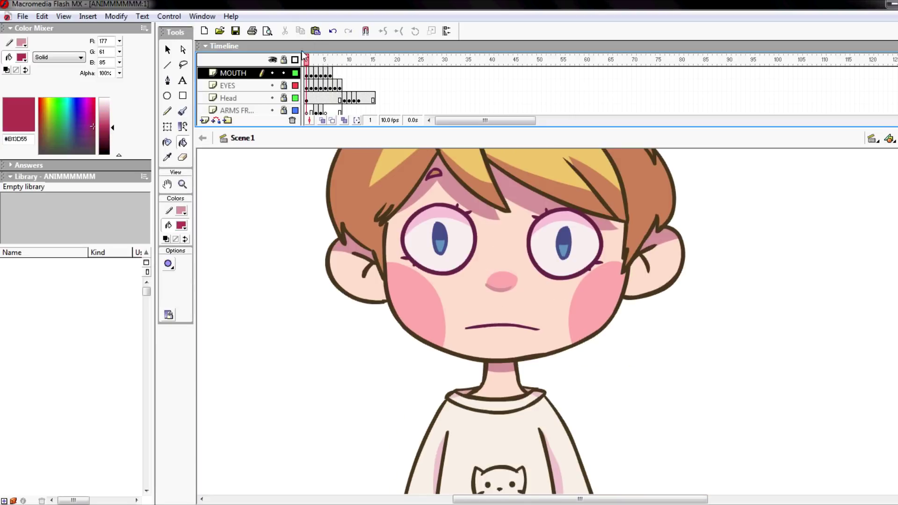
{"action": "left_click_drag", "start_coordinate": [305, 61], "coordinate": [332, 70]}
{"action": "left_click", "coordinate": [331, 74]}
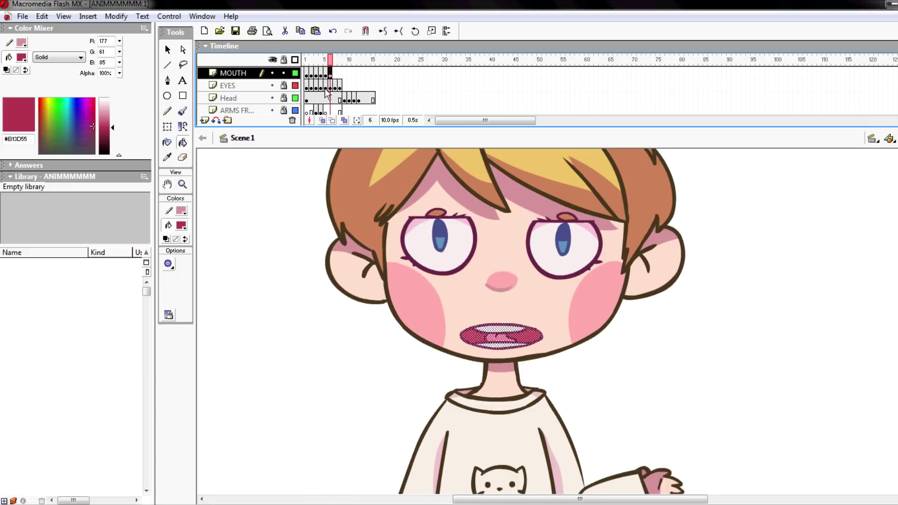
{"action": "left_click", "coordinate": [183, 185]}
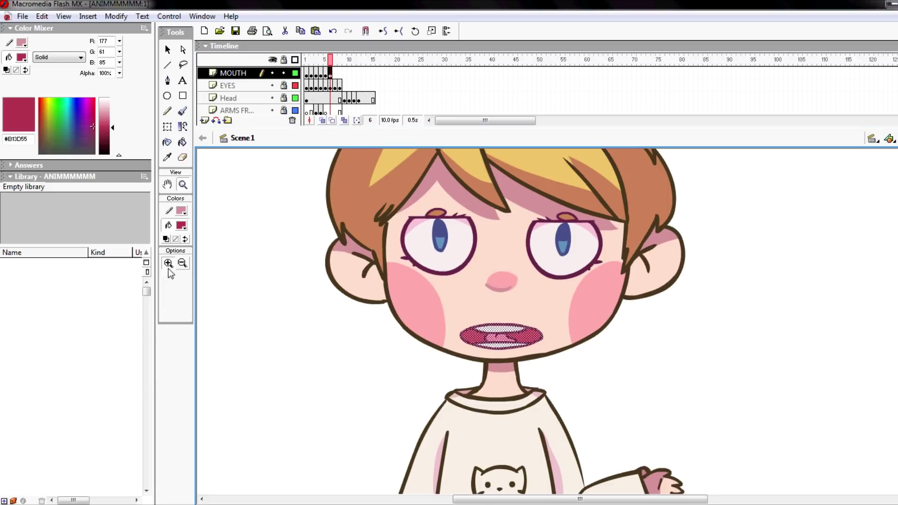
{"action": "left_click", "coordinate": [523, 372]}
{"action": "left_click", "coordinate": [168, 50]}
{"action": "left_click", "coordinate": [342, 242]}
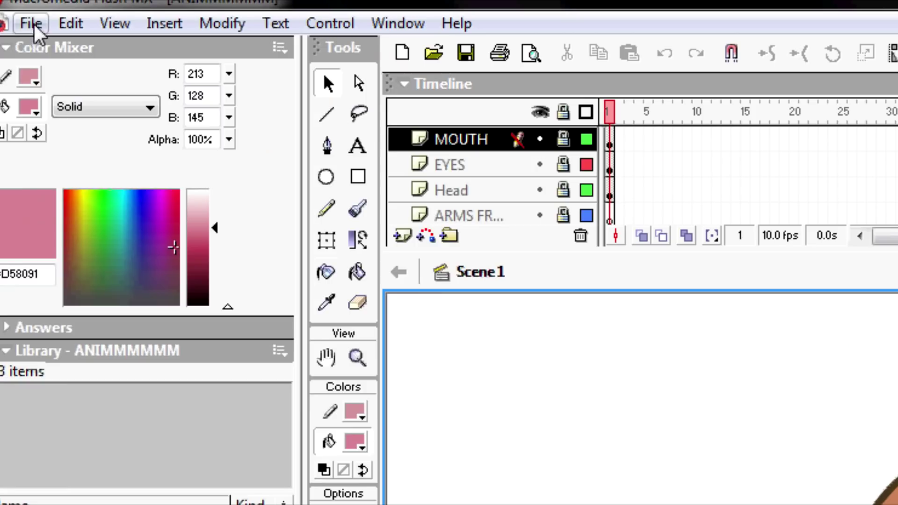
Import the MP3 file NATHANN.output into the library
{"action": "left_click", "coordinate": [33, 22]}
{"action": "left_click", "coordinate": [135, 340]}
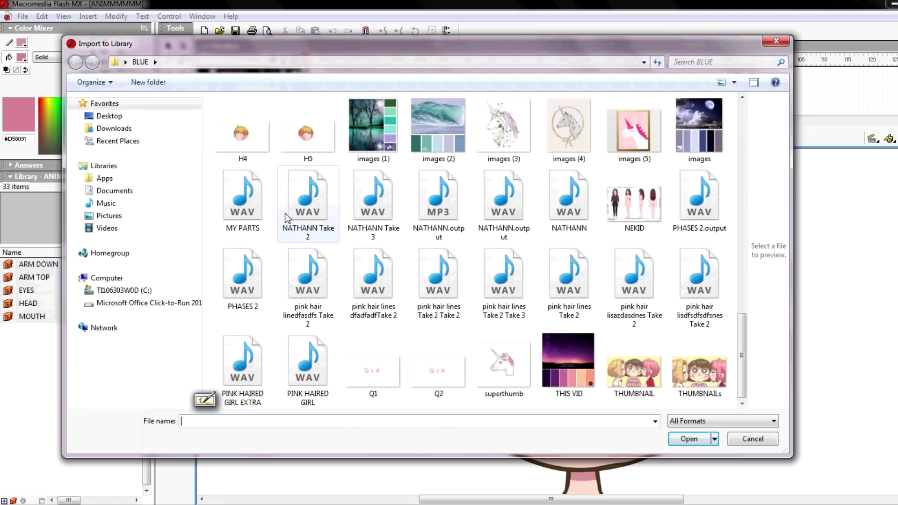
{"action": "left_click", "coordinate": [438, 210]}
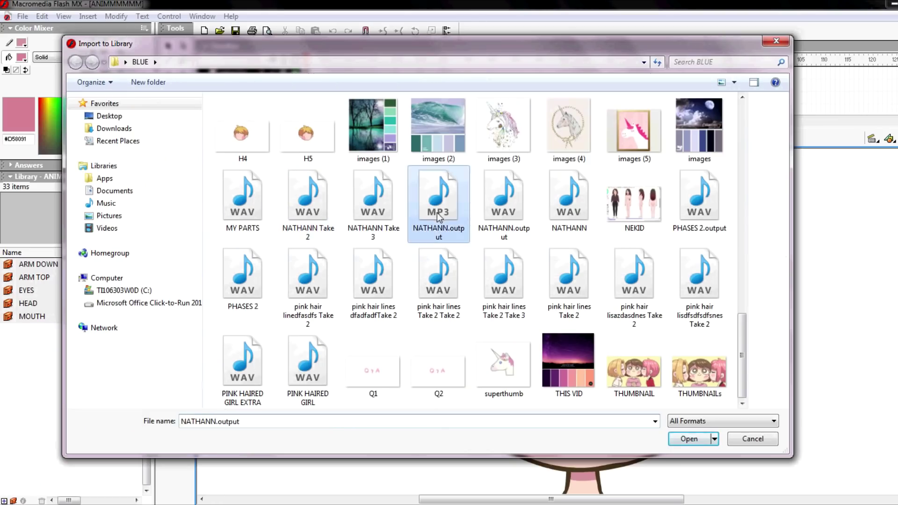
{"action": "left_click", "coordinate": [687, 438]}
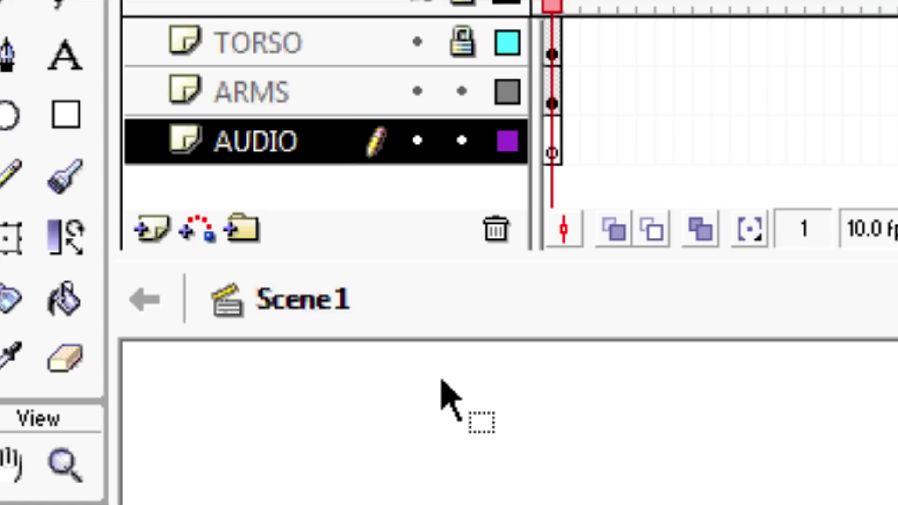
Place the NATHANN.output sound on the stage in the AUDIO layer and extend that layer to frame 112
{"action": "left_click_drag", "start_coordinate": [441, 381], "coordinate": [670, 504]}
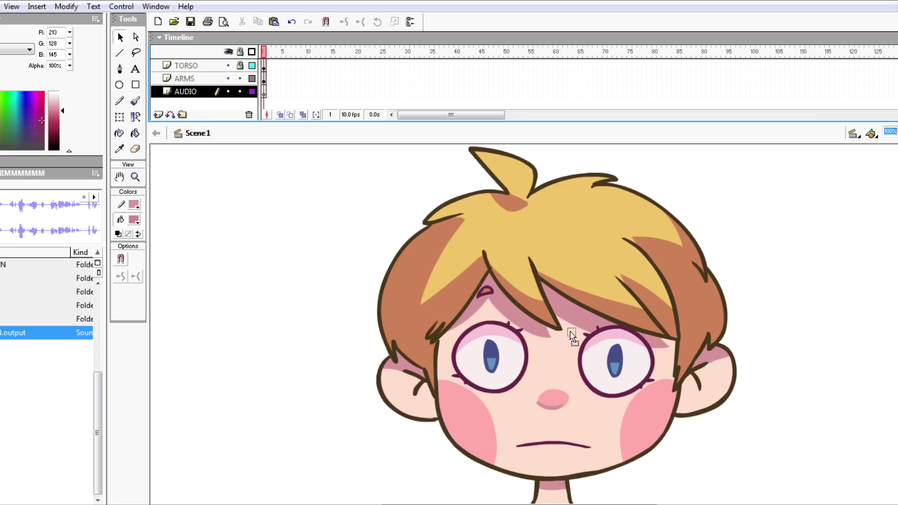
{"action": "left_click_drag", "start_coordinate": [572, 336], "coordinate": [573, 337]}
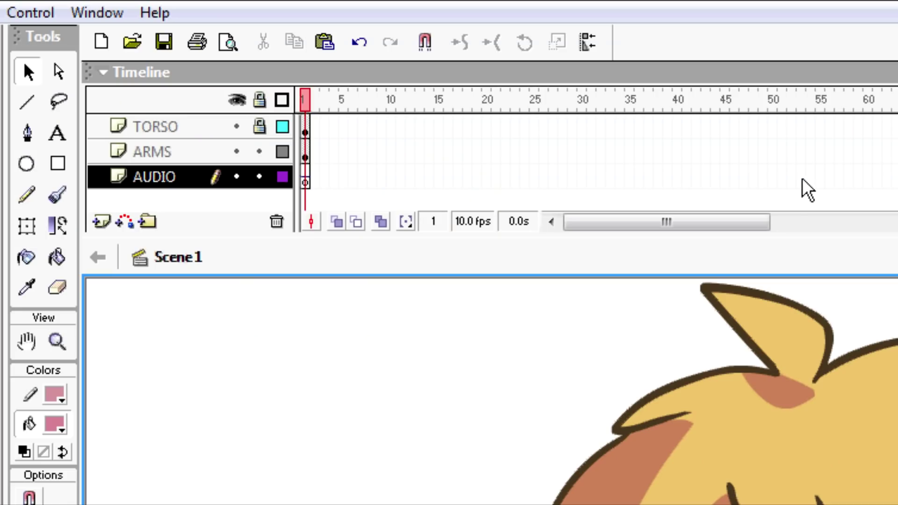
{"action": "left_click", "coordinate": [809, 178]}
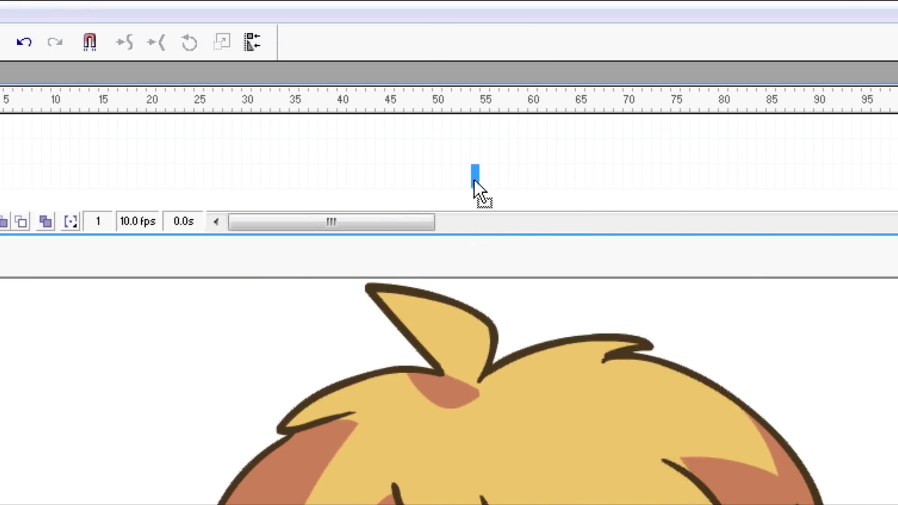
{"action": "right_click", "coordinate": [474, 179]}
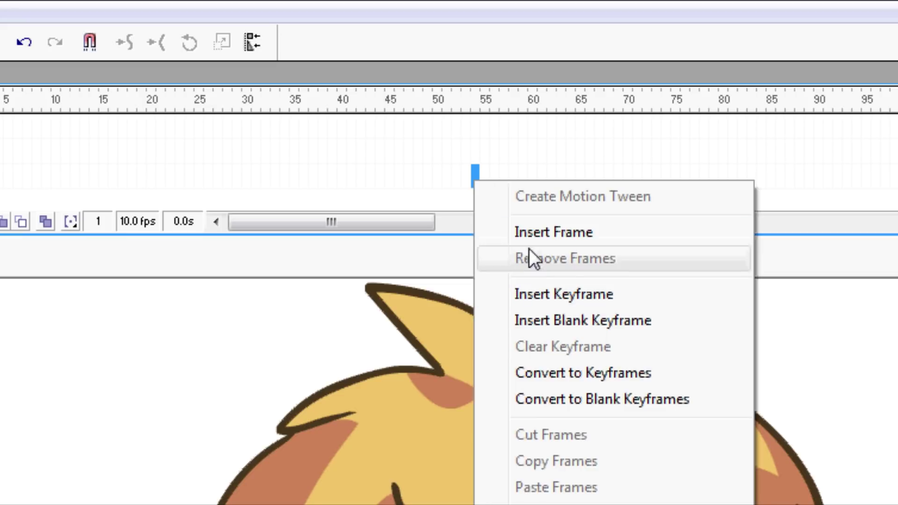
{"action": "left_click", "coordinate": [524, 234]}
{"action": "right_click", "coordinate": [802, 138]}
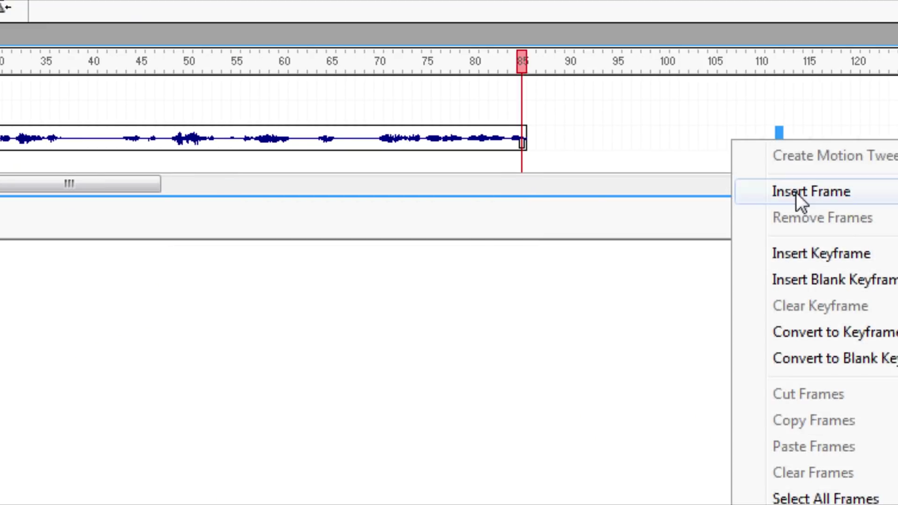
{"action": "left_click", "coordinate": [798, 192]}
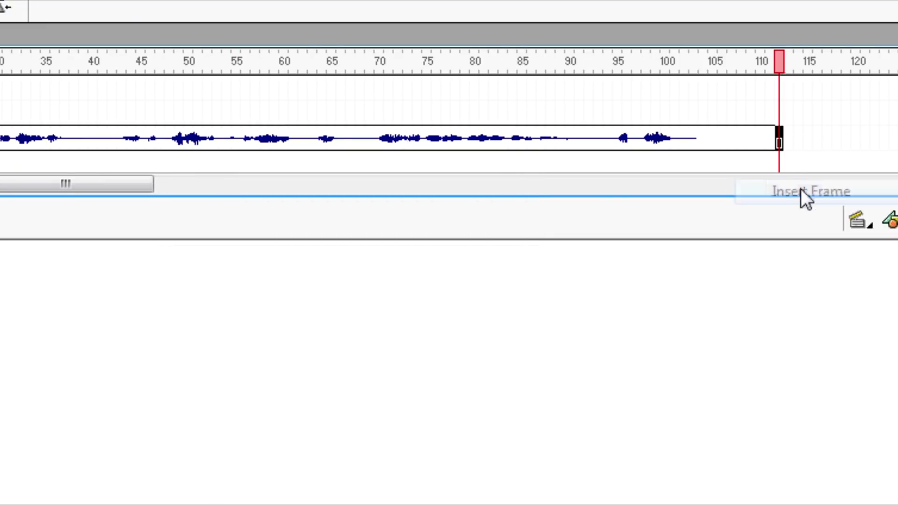
Remove the surplus frames from frame 104 onward after the waveform's end on the AUDIO layer
{"action": "left_click_drag", "start_coordinate": [797, 131], "coordinate": [706, 145]}
{"action": "right_click", "coordinate": [738, 144]}
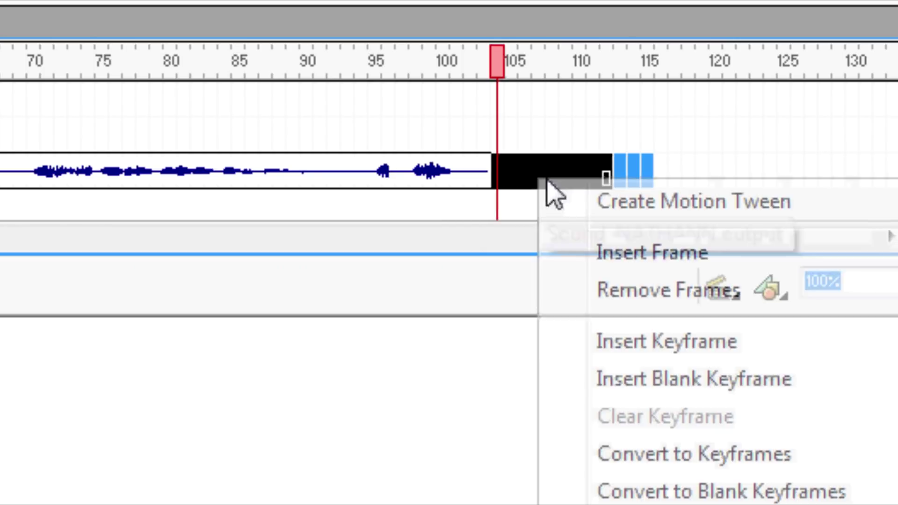
{"action": "left_click", "coordinate": [599, 290]}
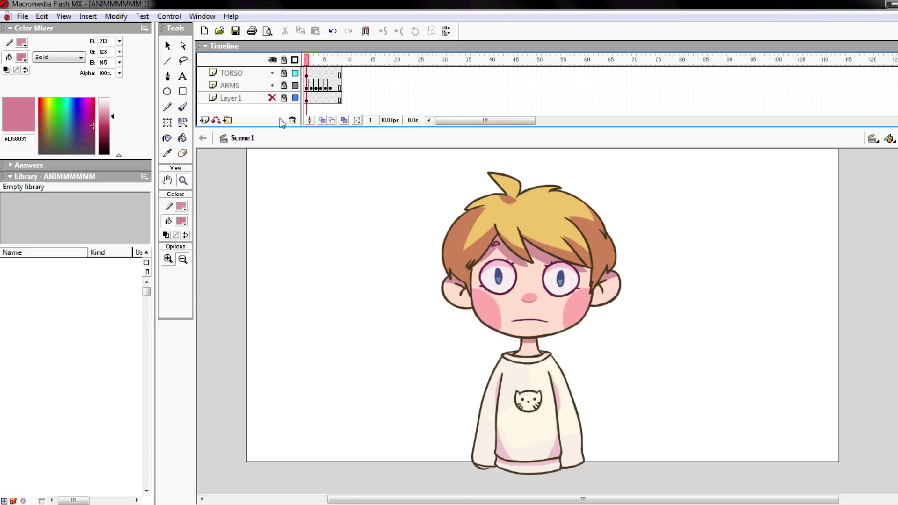
Delete the hidden Layer 1 below the ARMS layer
{"action": "left_click", "coordinate": [256, 99]}
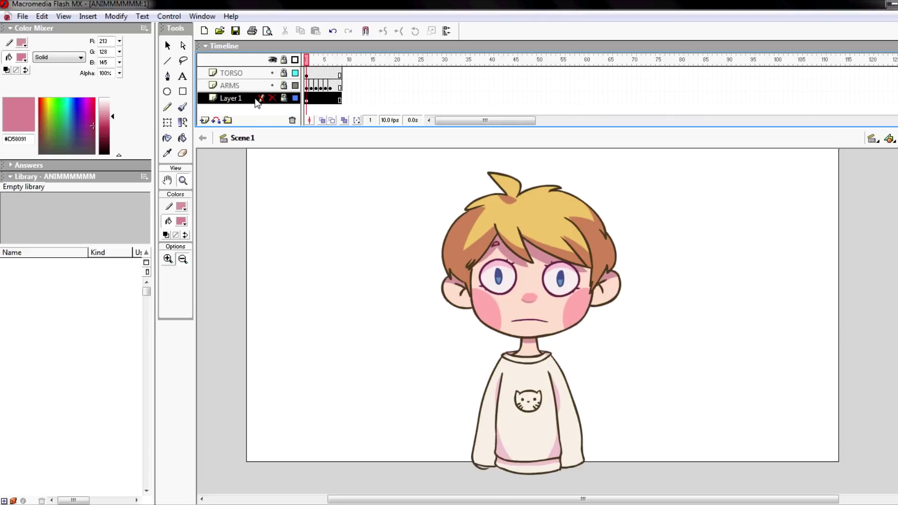
{"action": "left_click", "coordinate": [292, 120]}
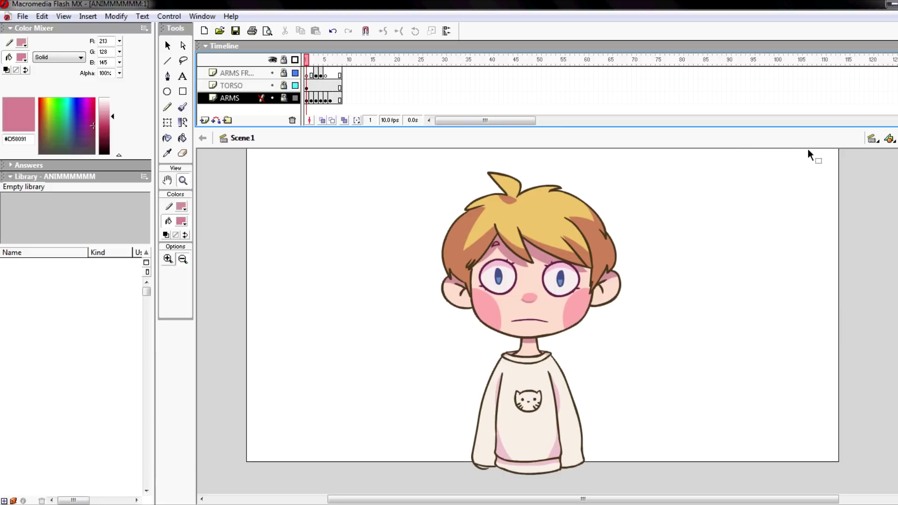
Unlock the MOUTH layer and select the closed mouth in its frame 1
{"action": "scroll", "coordinate": [248, 92], "scroll_direction": "up", "scroll_amount": 3}
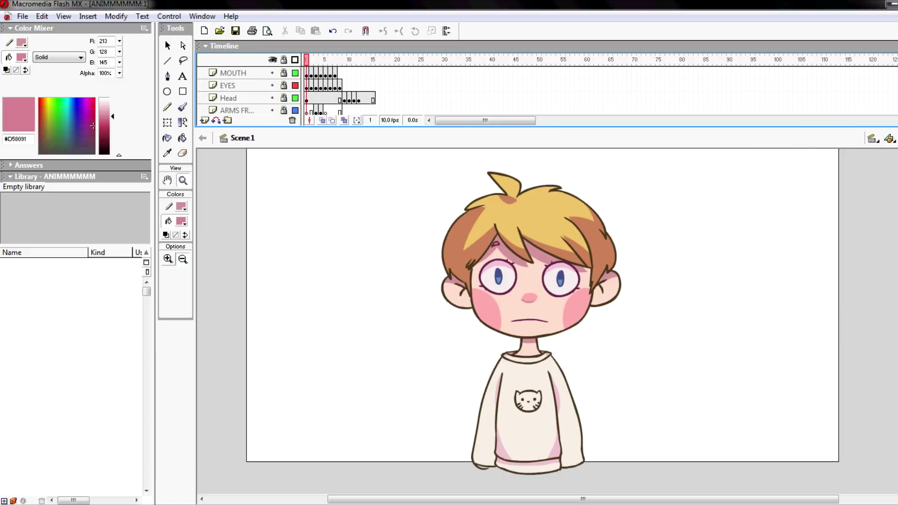
{"action": "left_click", "coordinate": [254, 74]}
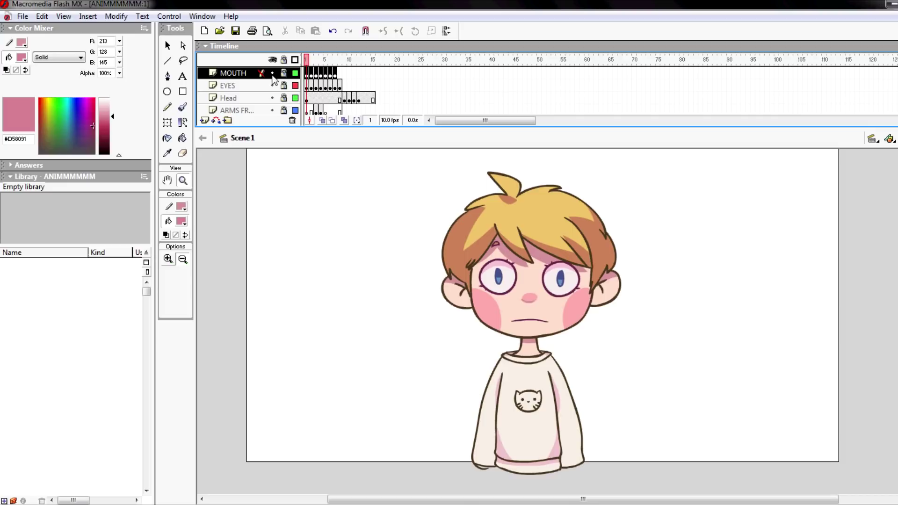
{"action": "left_click", "coordinate": [306, 74]}
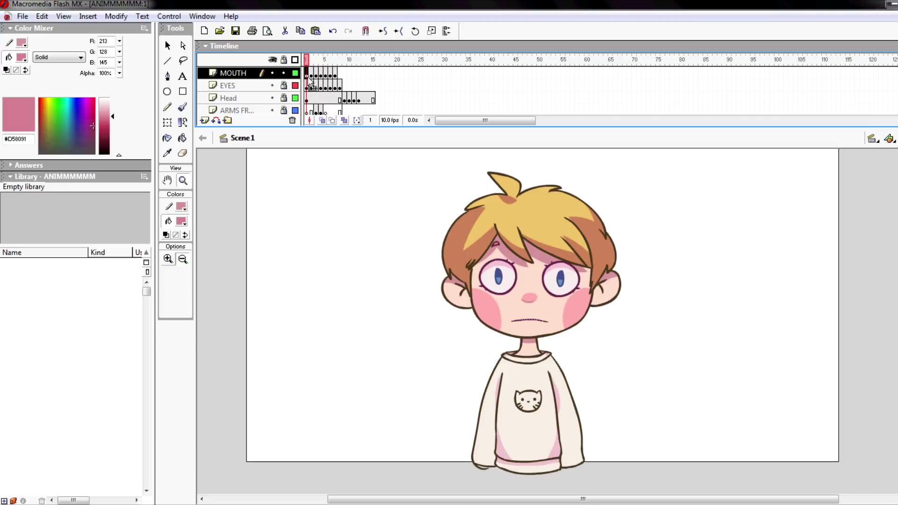
Convert the selected closed mouth to a graphic symbol named "M, B,P"
{"action": "left_click", "coordinate": [557, 344]}
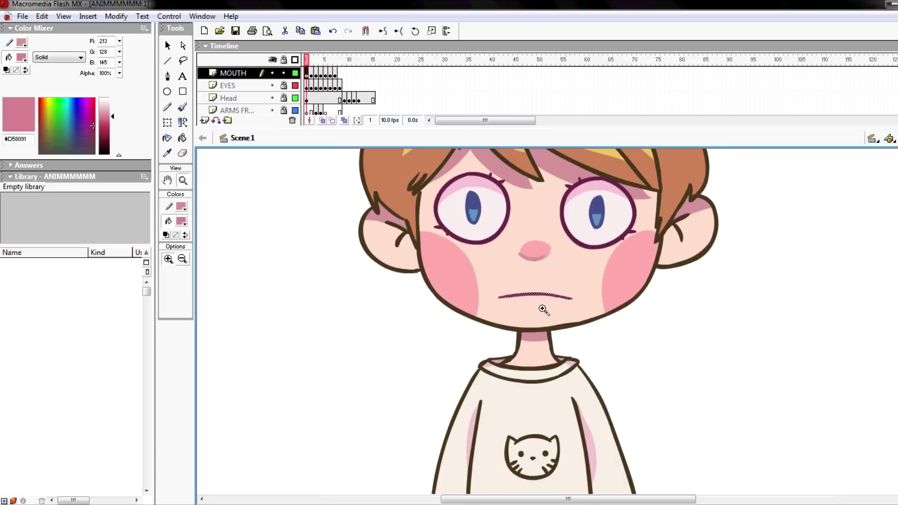
{"action": "left_click", "coordinate": [542, 307]}
{"action": "right_click", "coordinate": [537, 294]}
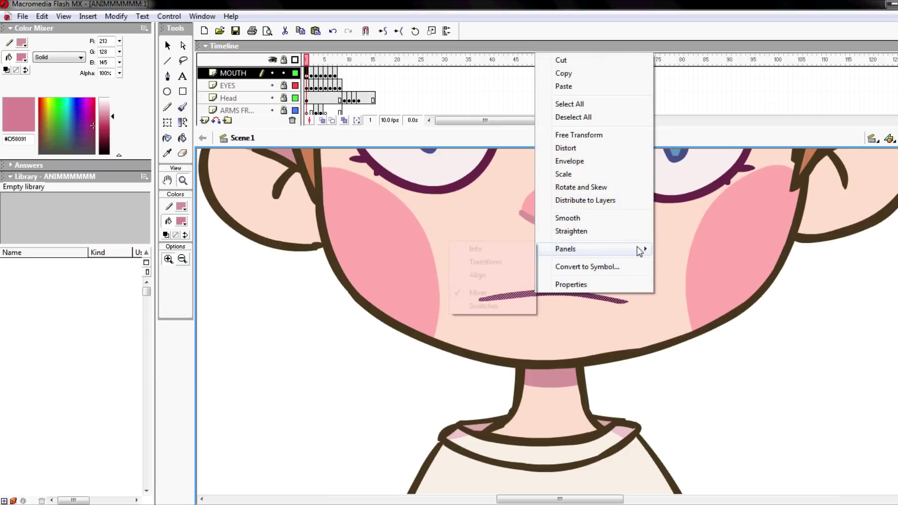
{"action": "left_click", "coordinate": [626, 266]}
{"action": "type", "text": "M"}
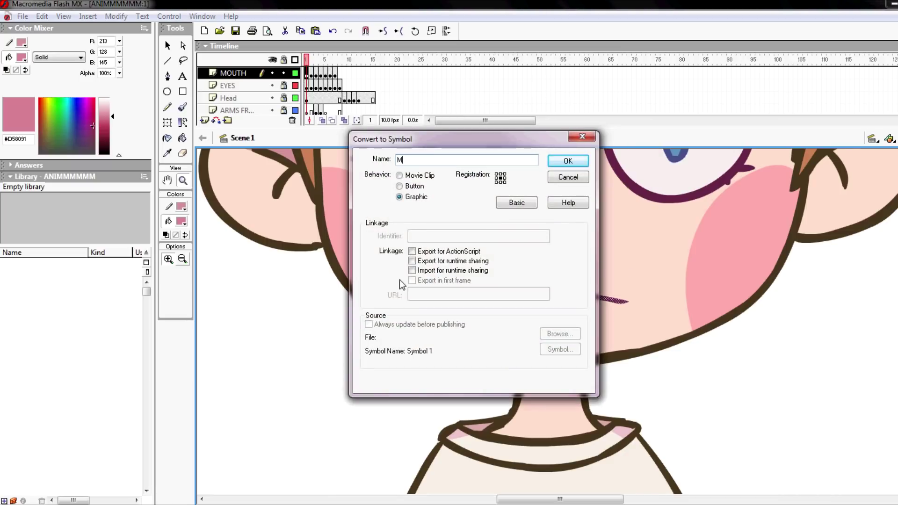
{"action": "type", "text": ", B,P"}
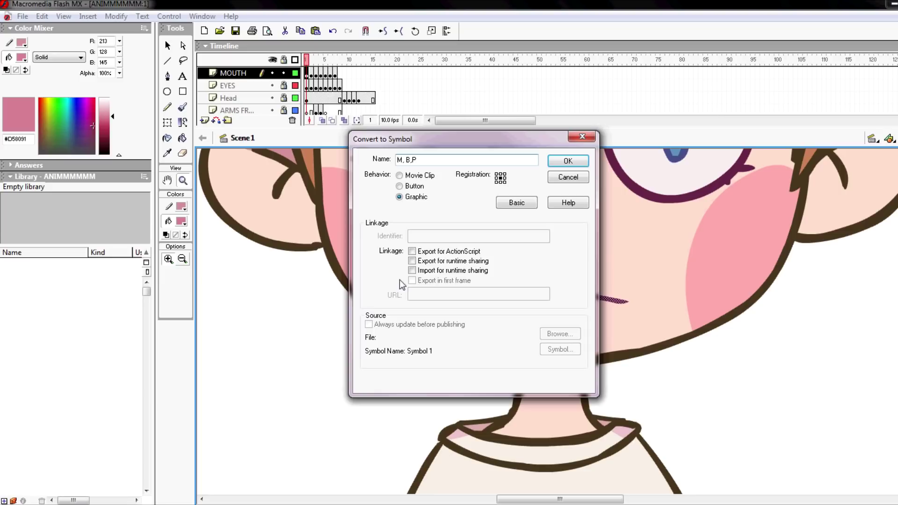